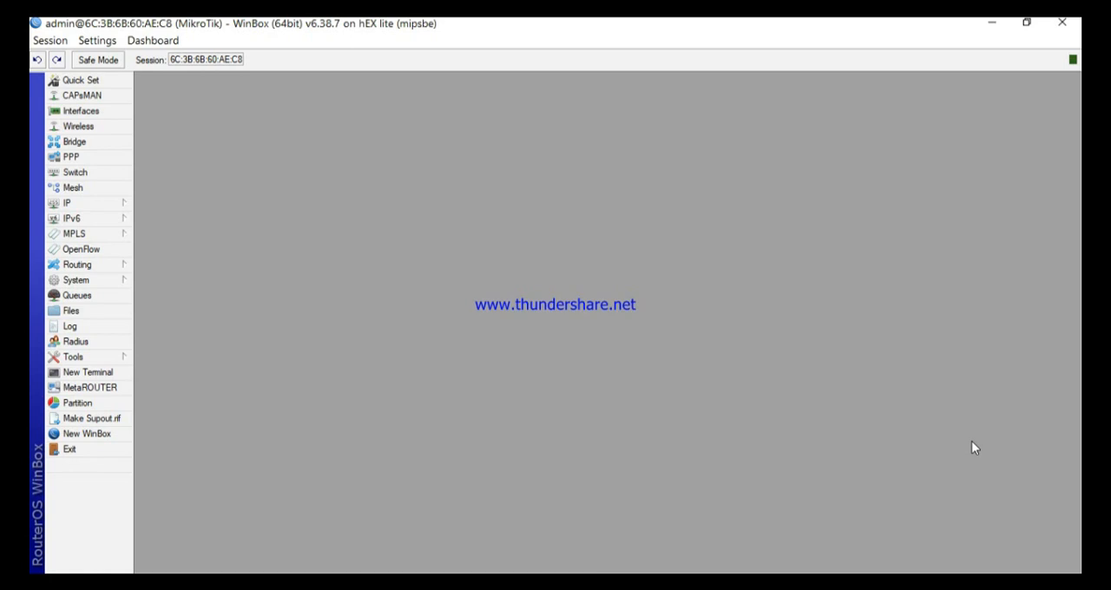
# Step: Review the interface list and the PPP sections for PPPoE servers, secrets, profiles and active connections, and close the PPP window
pyautogui.click(103, 113)
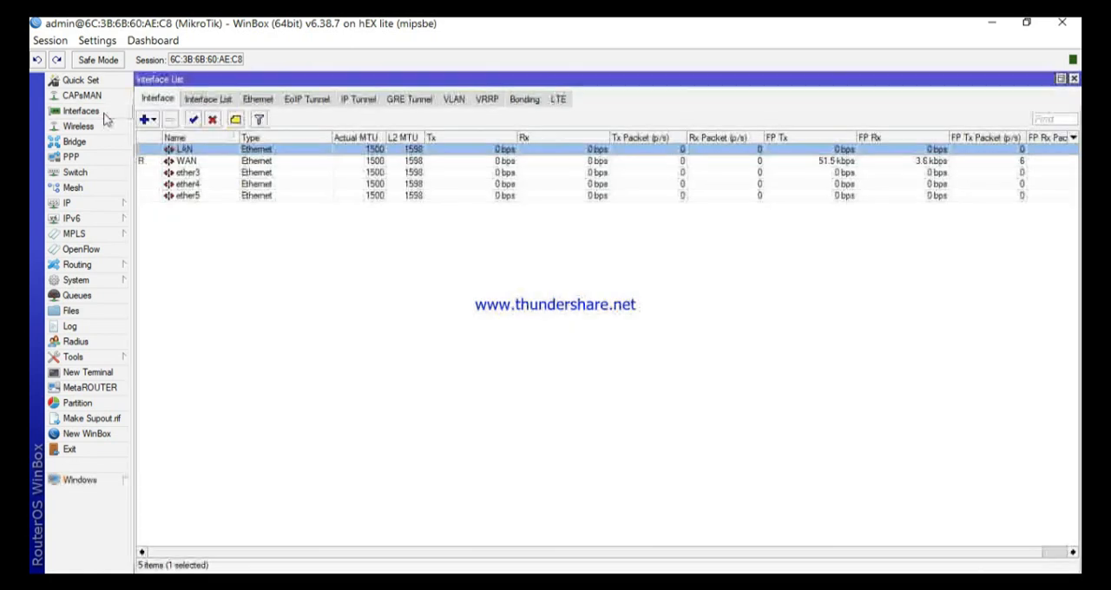
pyautogui.click(91, 158)
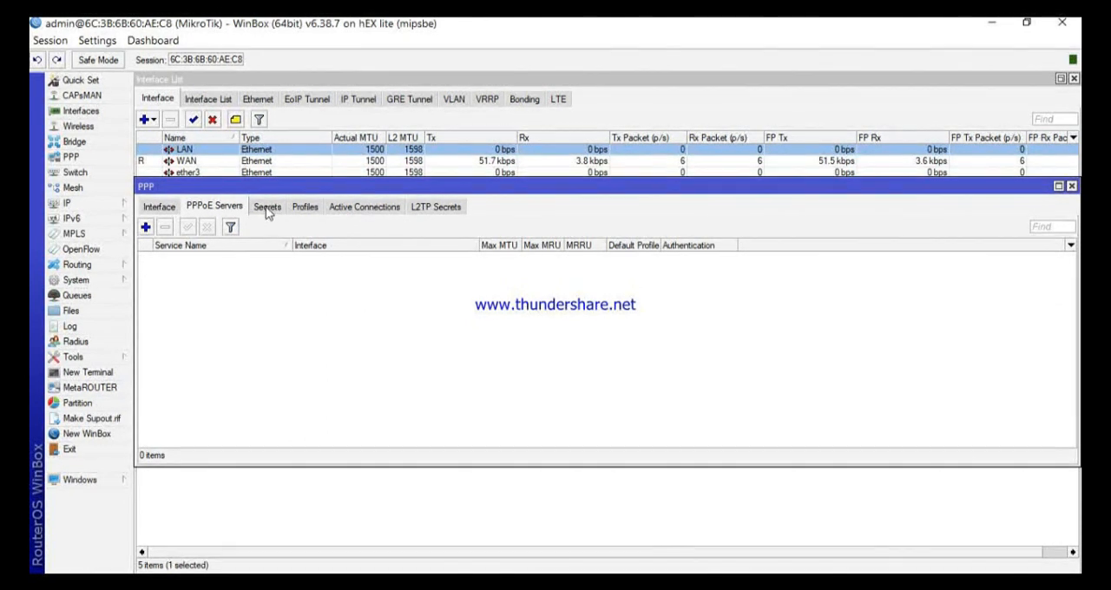
pyautogui.click(304, 210)
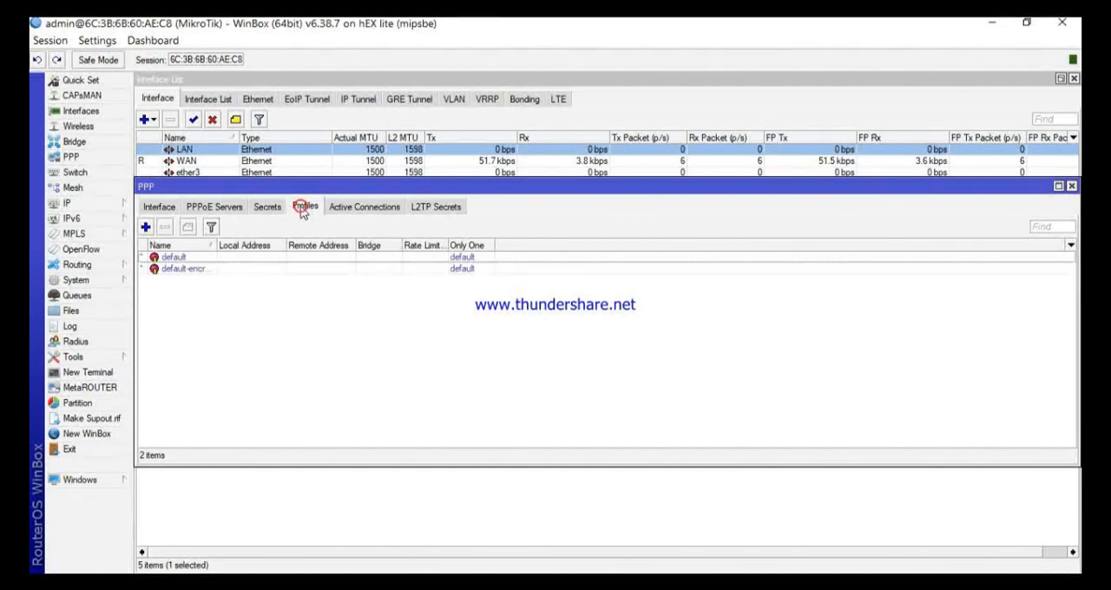
pyautogui.click(266, 208)
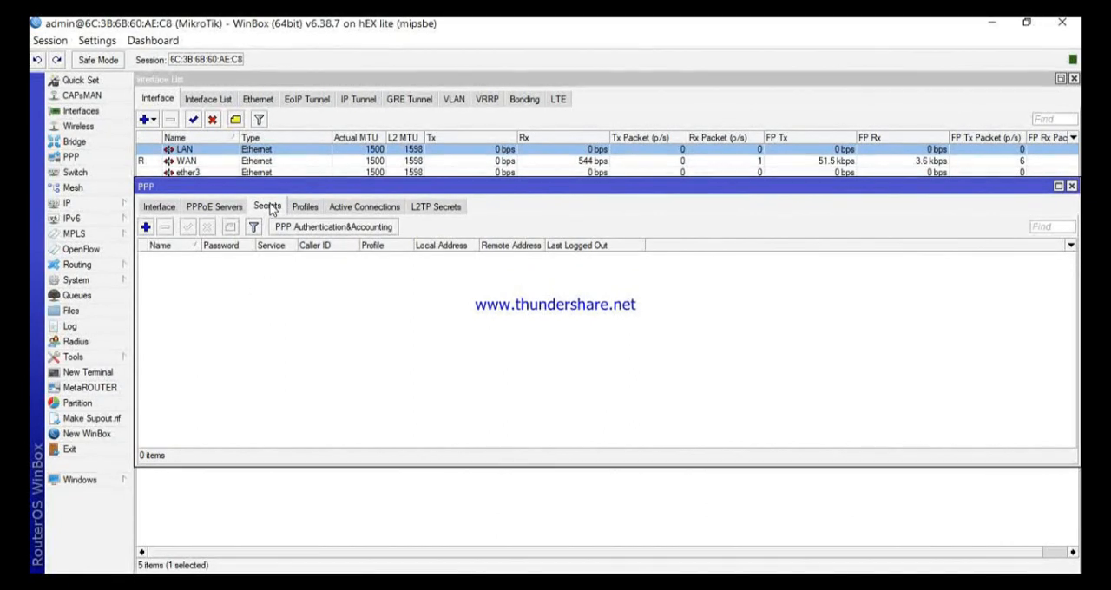
pyautogui.click(303, 209)
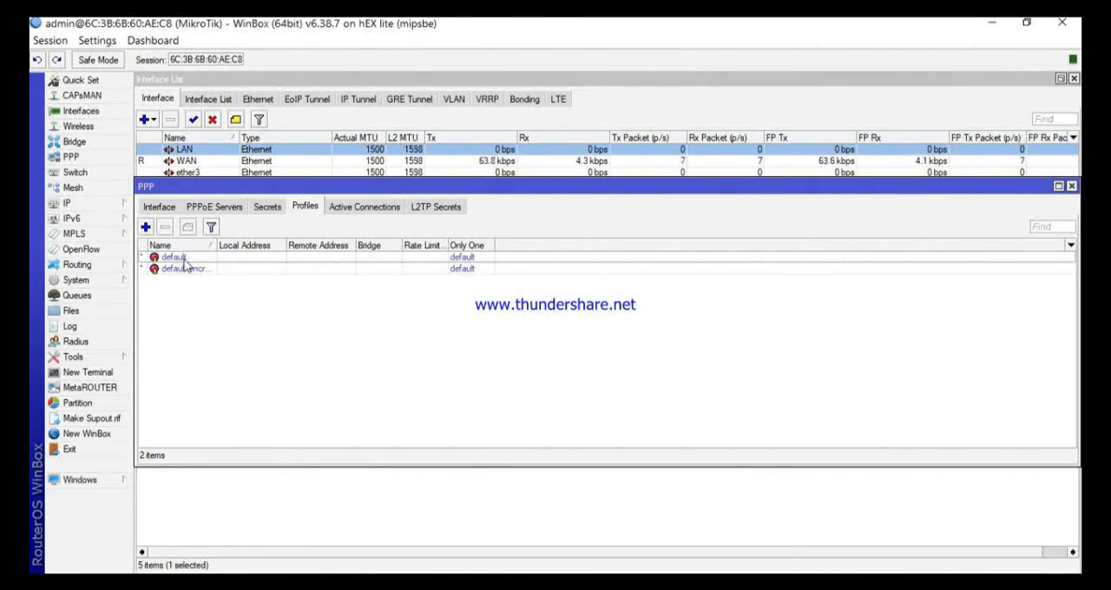
pyautogui.click(360, 208)
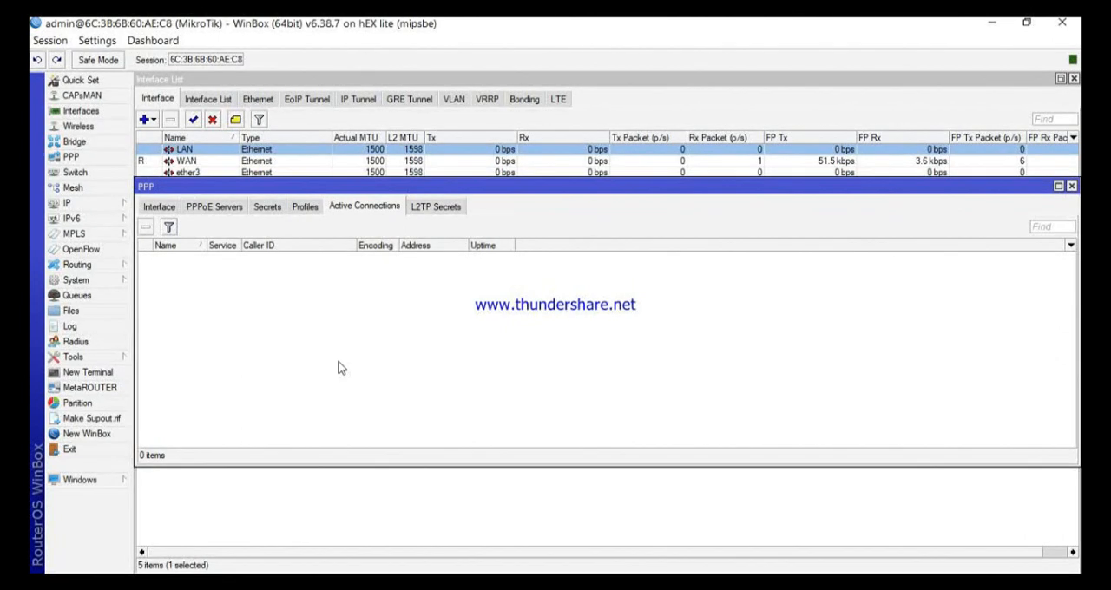
pyautogui.click(217, 207)
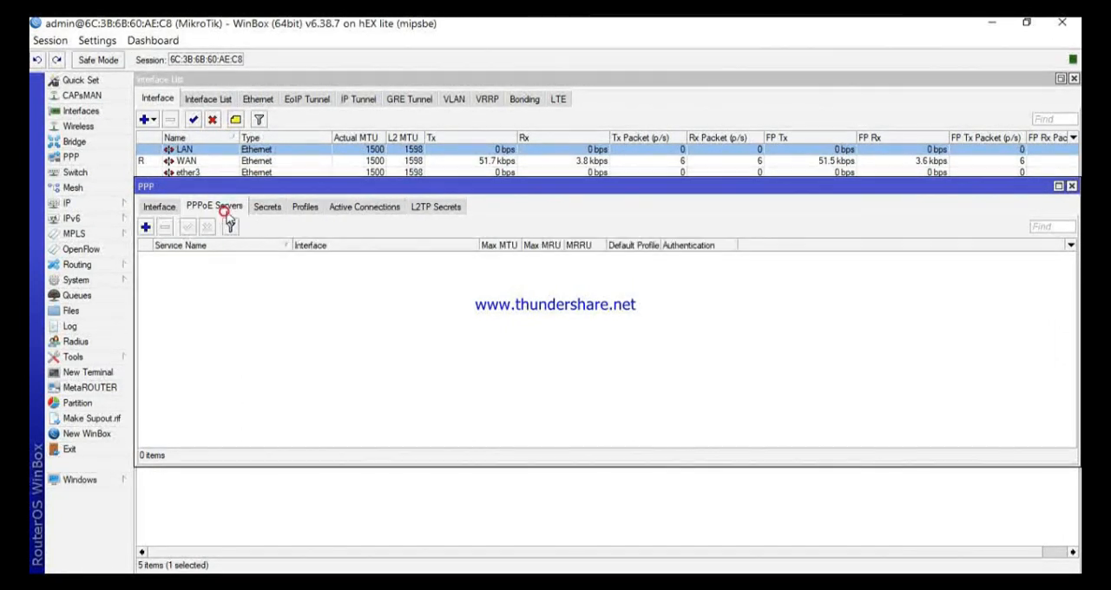
pyautogui.click(267, 207)
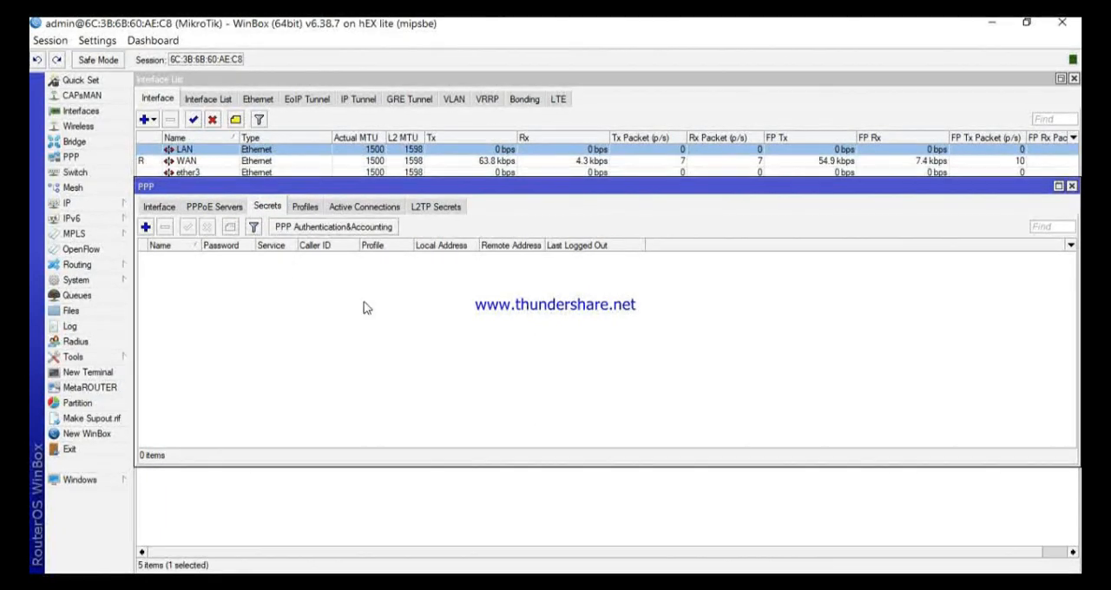
pyautogui.click(365, 208)
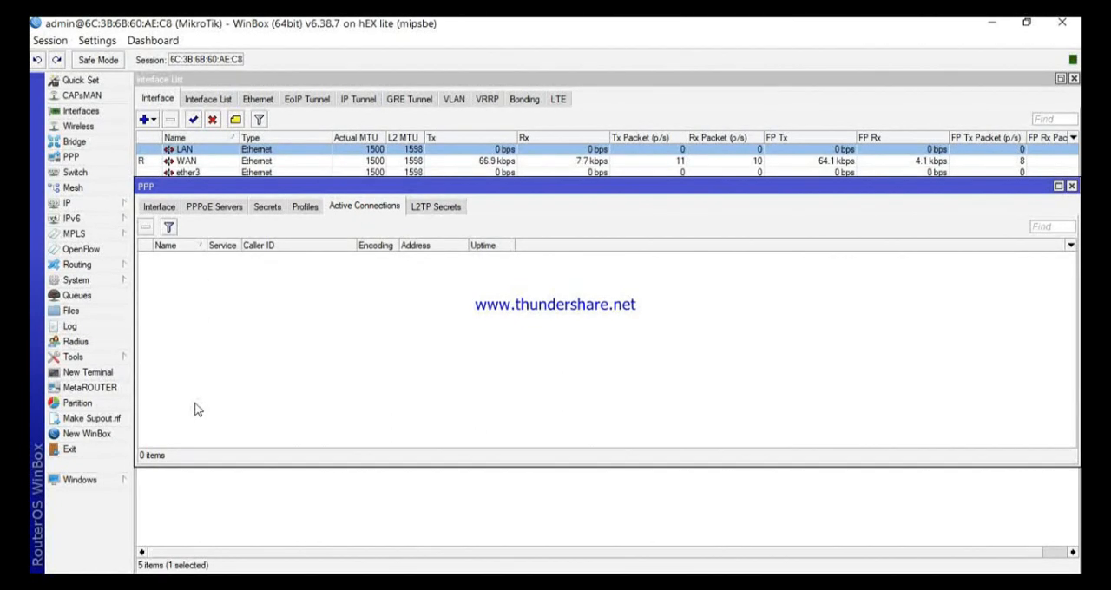
pyautogui.click(1071, 188)
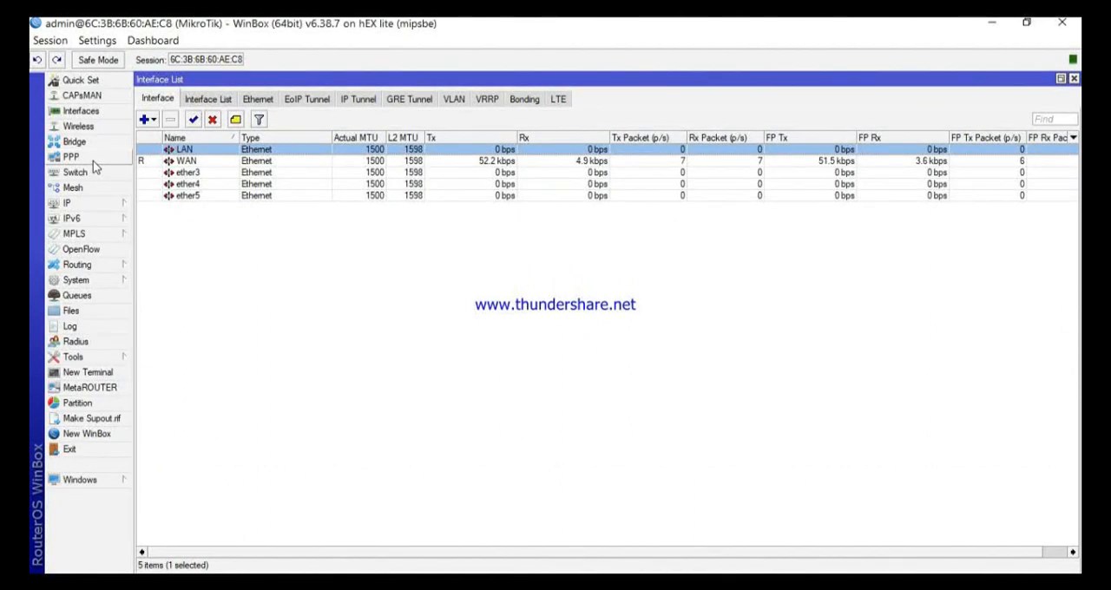
# Step: Open the router's IP address list and reposition its window over the interface list
pyautogui.click(90, 208)
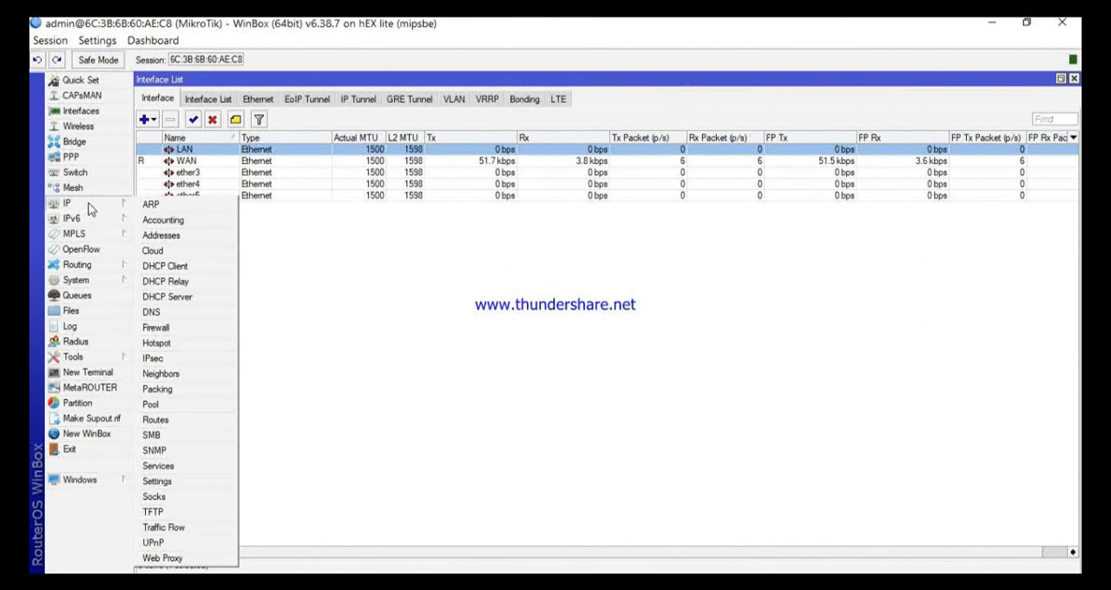
pyautogui.click(182, 240)
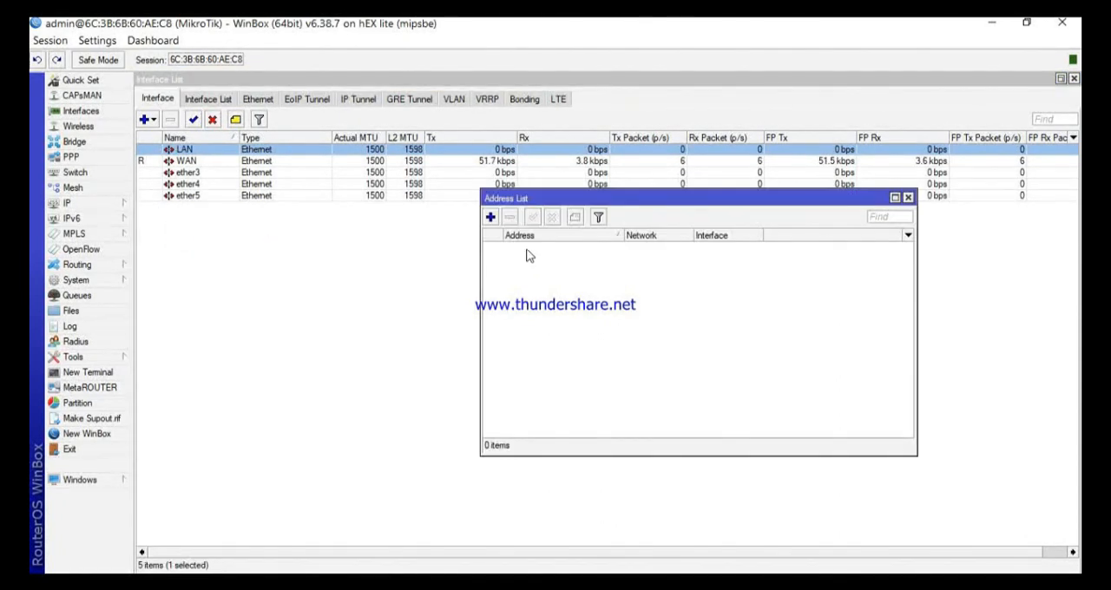
pyautogui.moveTo(588, 202); pyautogui.dragTo(393, 183)
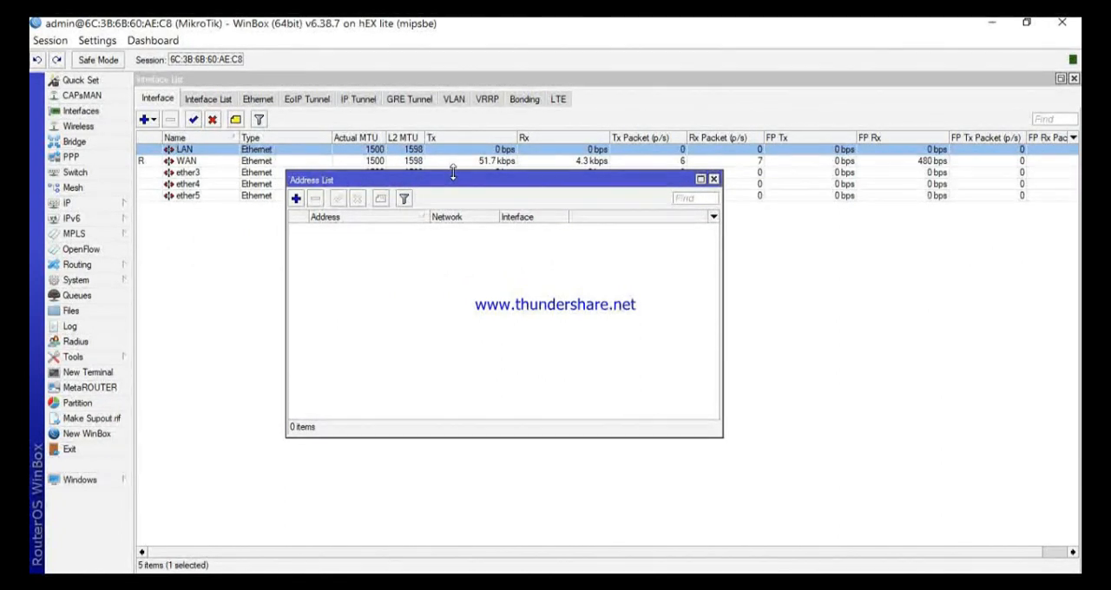
pyautogui.moveTo(452, 173); pyautogui.dragTo(452, 170)
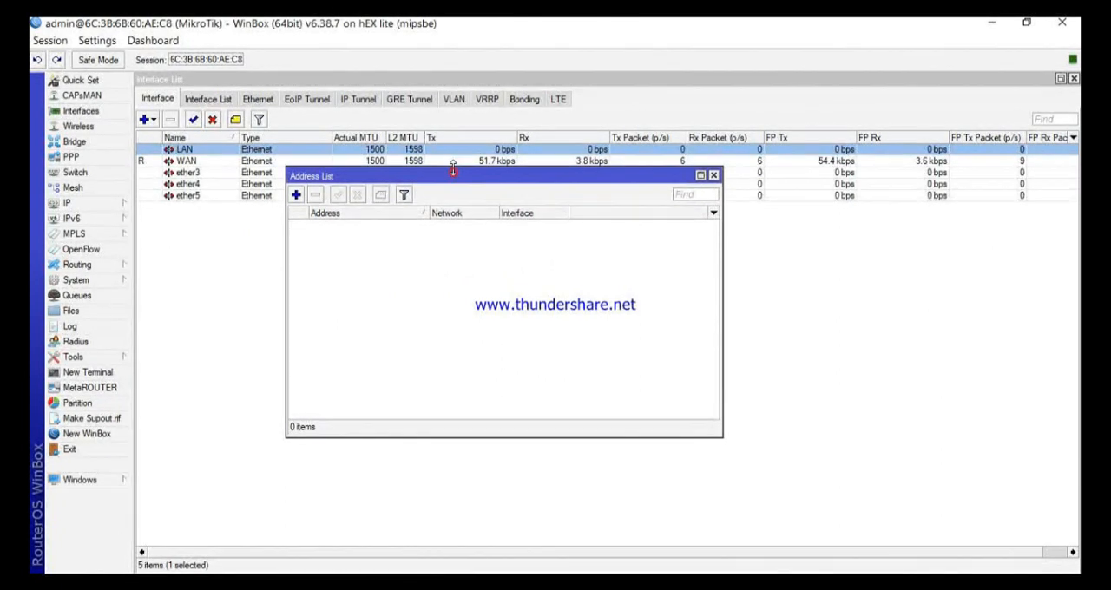
pyautogui.click(476, 429)
pyautogui.click(296, 195)
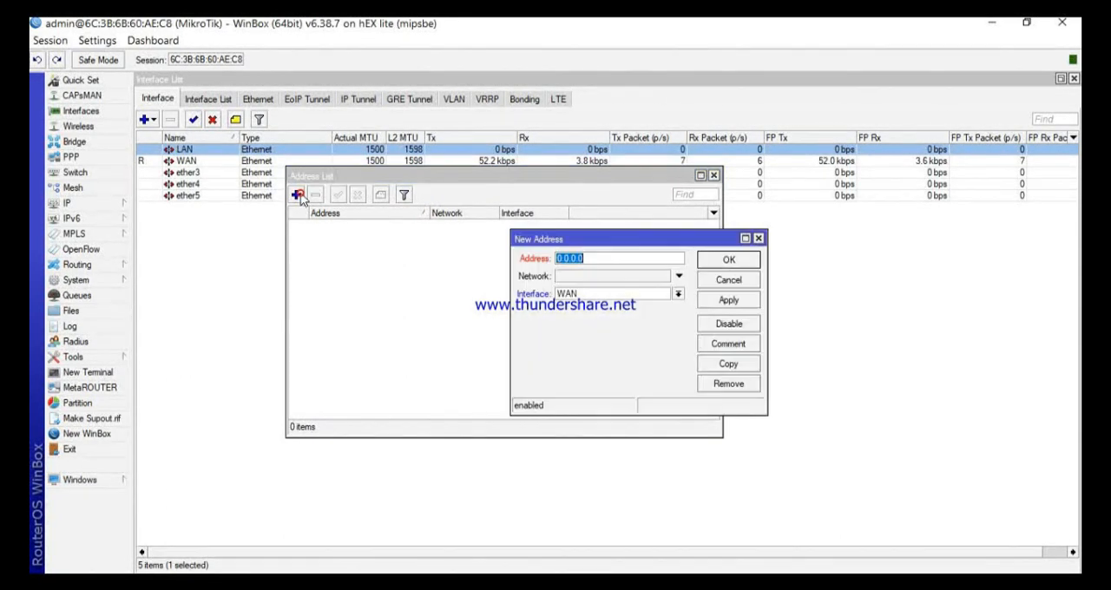
pyautogui.click(758, 239)
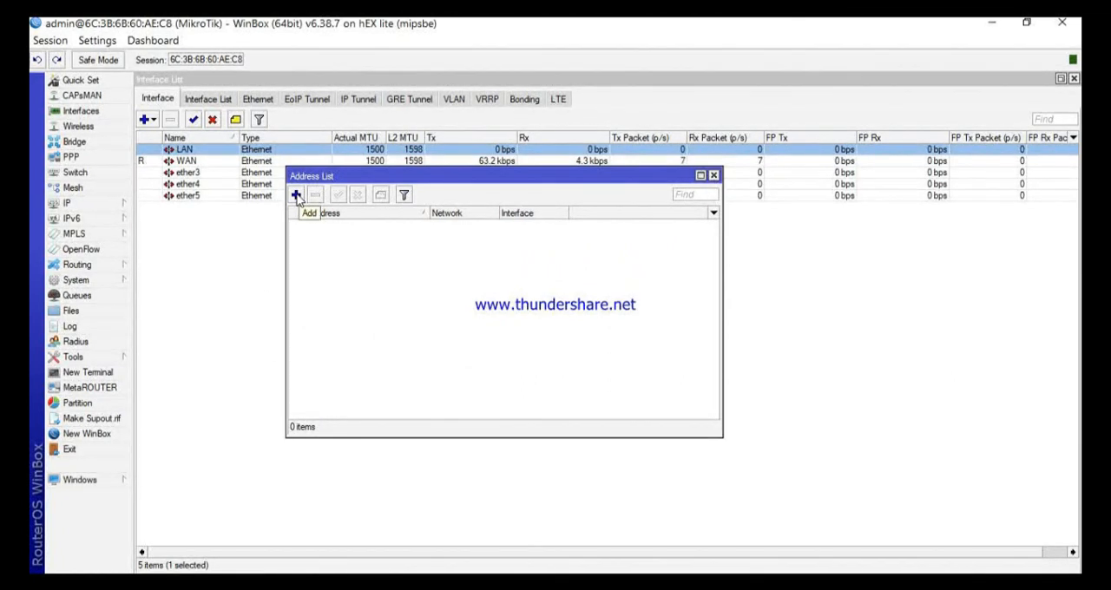
# Step: Start a new IP address entry, move its dialog over the address list, and select the placeholder address
pyautogui.click(295, 196)
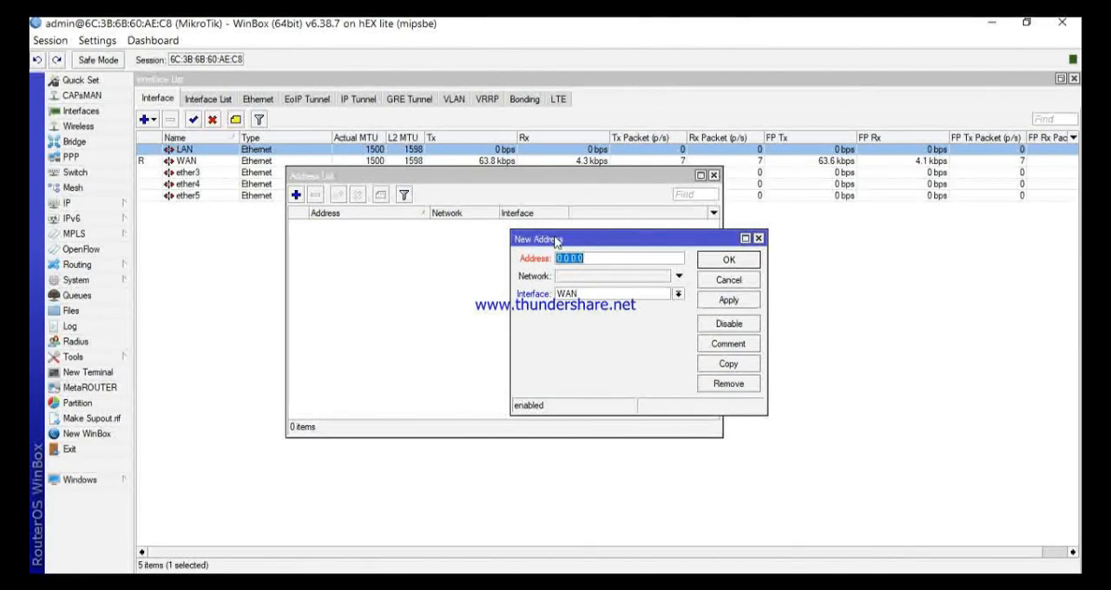
pyautogui.moveTo(554, 239); pyautogui.dragTo(440, 263)
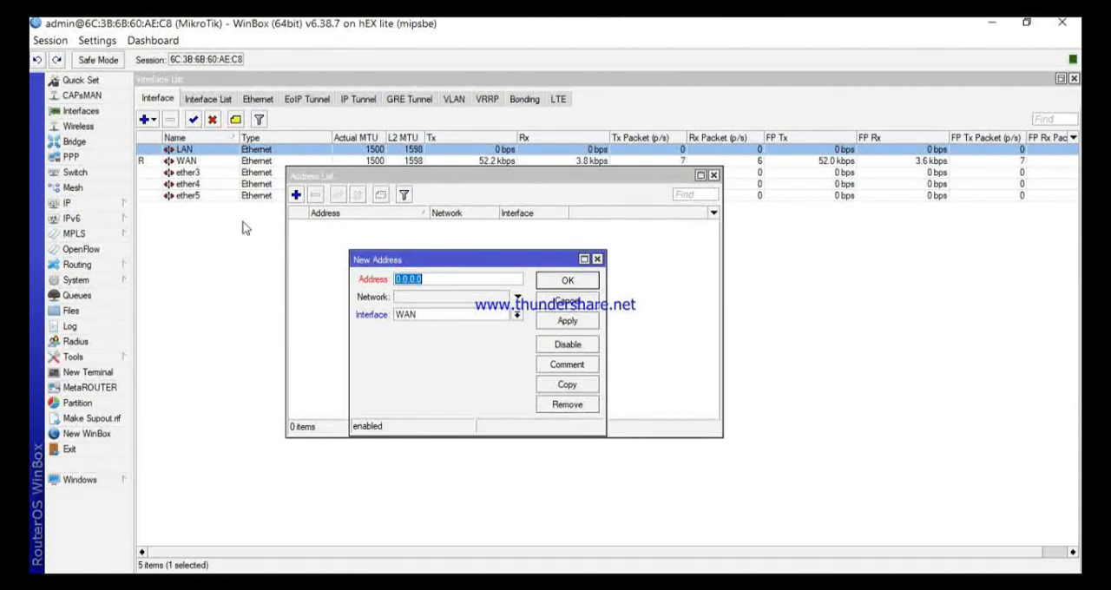
pyautogui.click(449, 280)
pyautogui.moveTo(428, 279); pyautogui.dragTo(382, 274)
pyautogui.moveTo(435, 278); pyautogui.dragTo(404, 278)
pyautogui.click(439, 279)
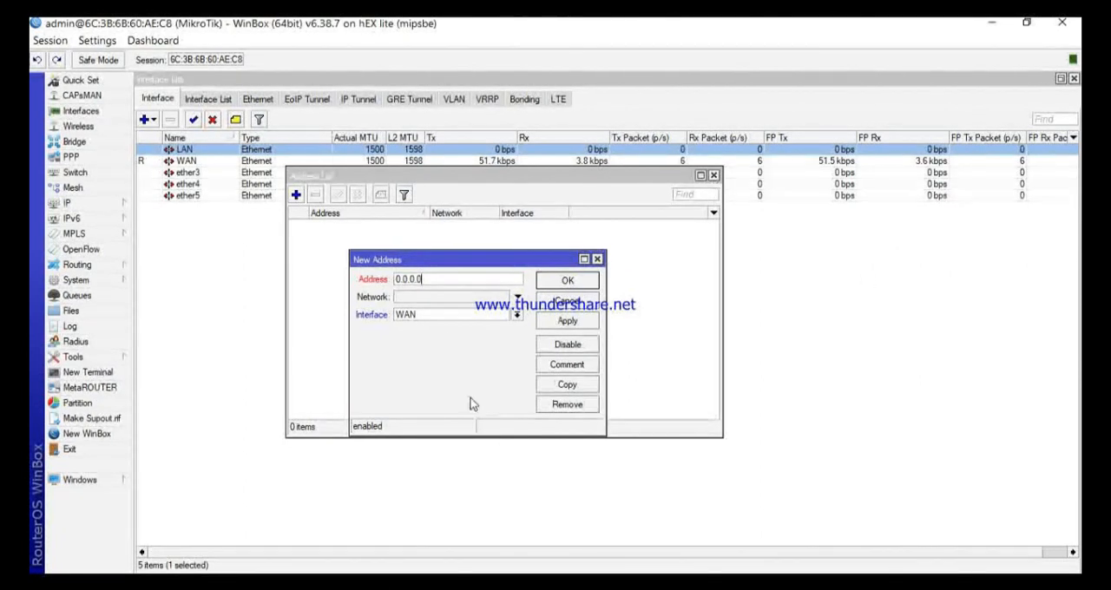
pyautogui.moveTo(437, 277); pyautogui.dragTo(379, 280)
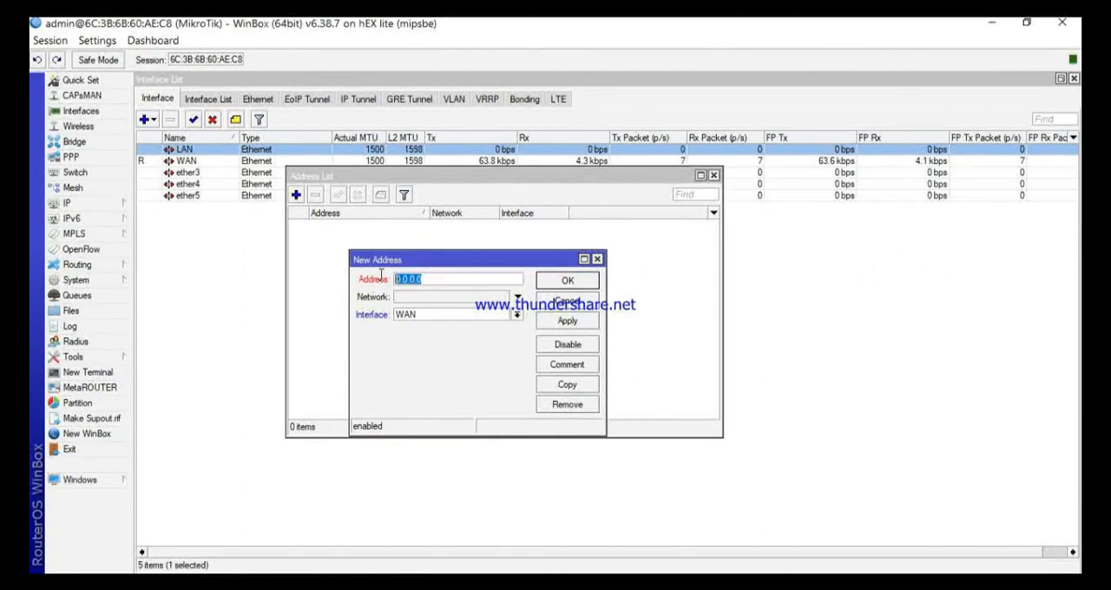
# Step: Set the new address entry's interface to LAN
pyautogui.click(519, 317)
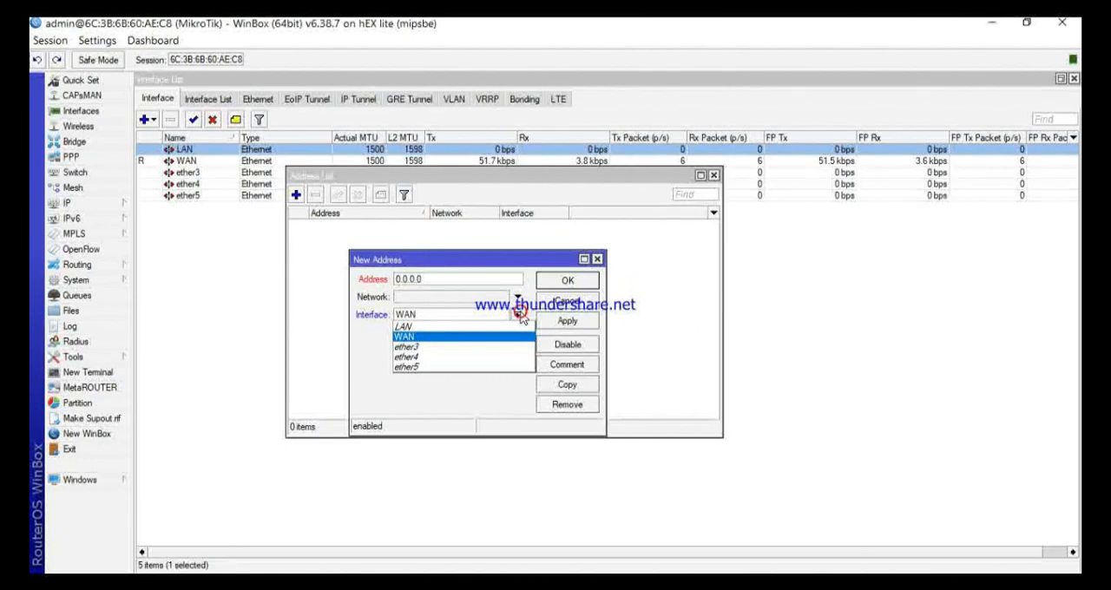
pyautogui.click(518, 316)
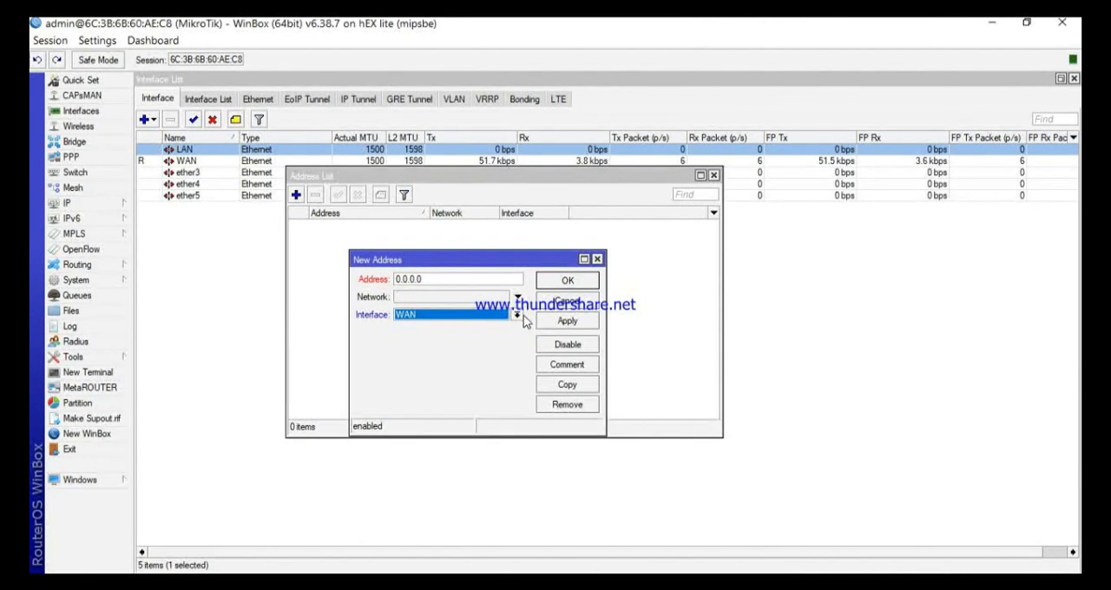
pyautogui.click(521, 317)
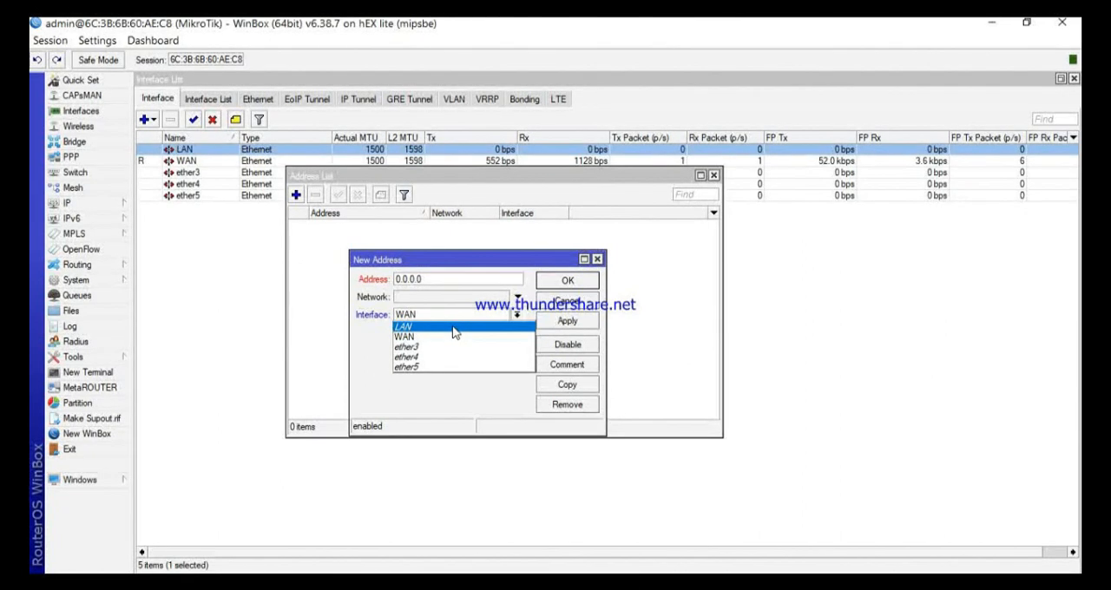
pyautogui.click(453, 328)
pyautogui.click(518, 318)
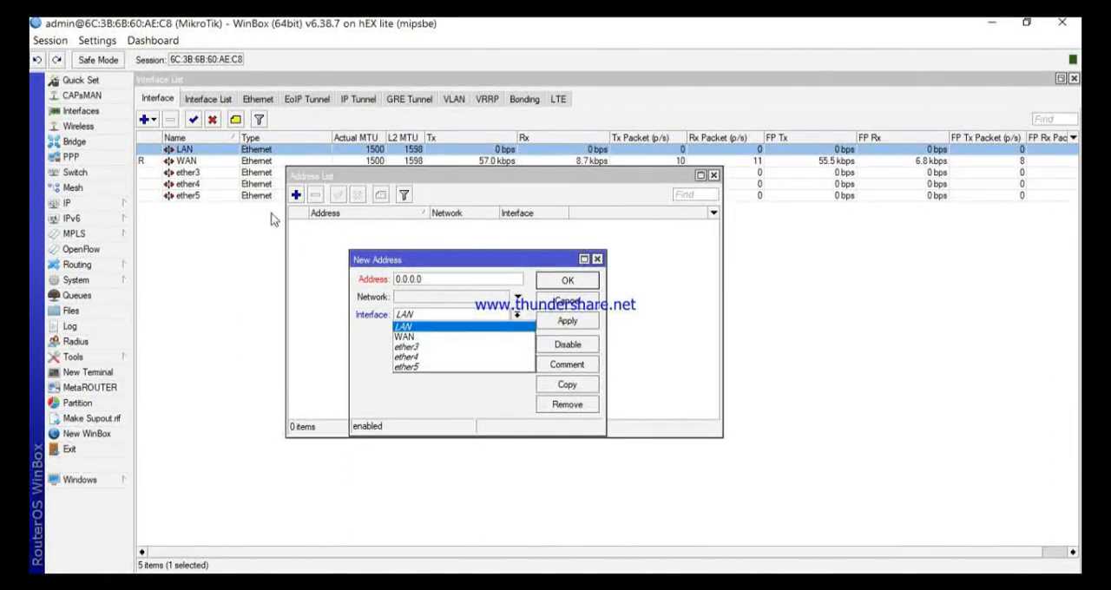
# Step: Bring the interface list to the front to check the LAN and WAN ports, and close it
pyautogui.click(254, 258)
pyautogui.click(86, 114)
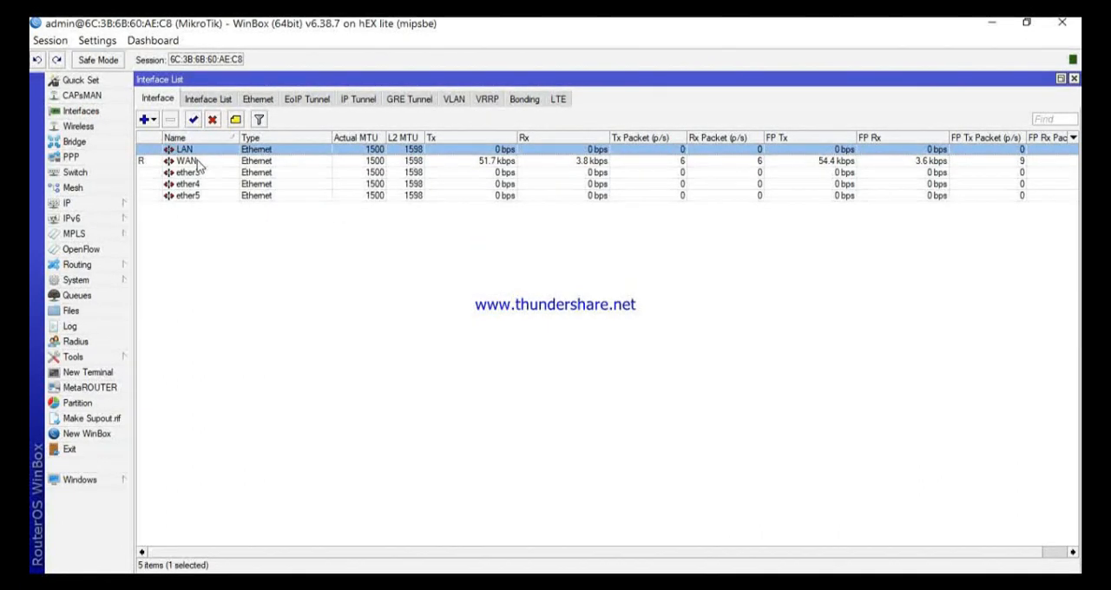
pyautogui.click(1073, 79)
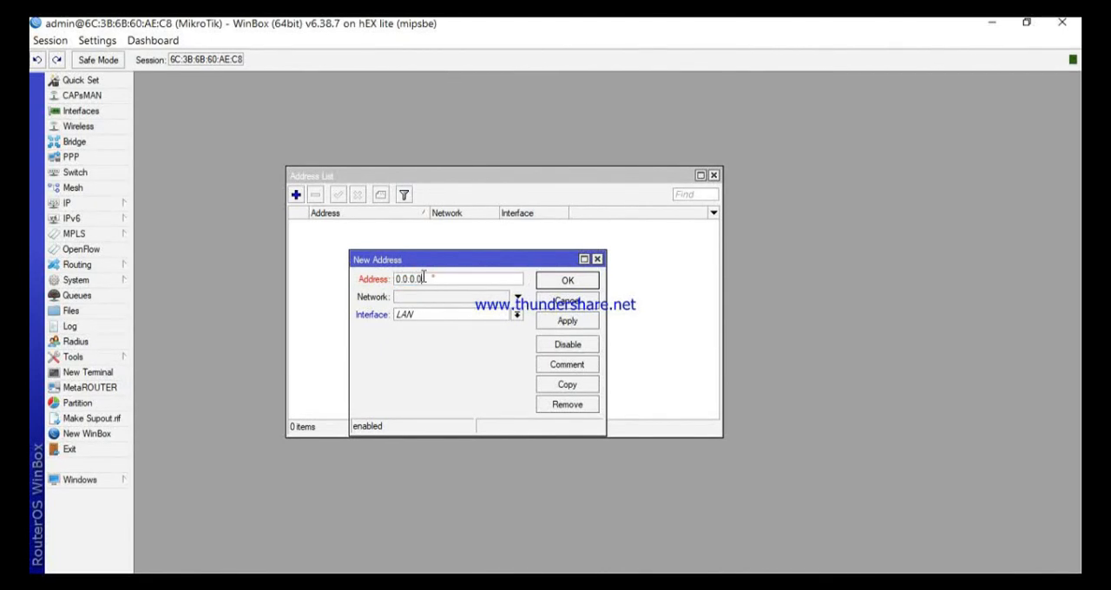
# Step: Move the address list window aside and return to the Address field of the new address entry
pyautogui.moveTo(432, 277); pyautogui.dragTo(386, 283)
pyautogui.click(433, 278)
pyautogui.click(341, 238)
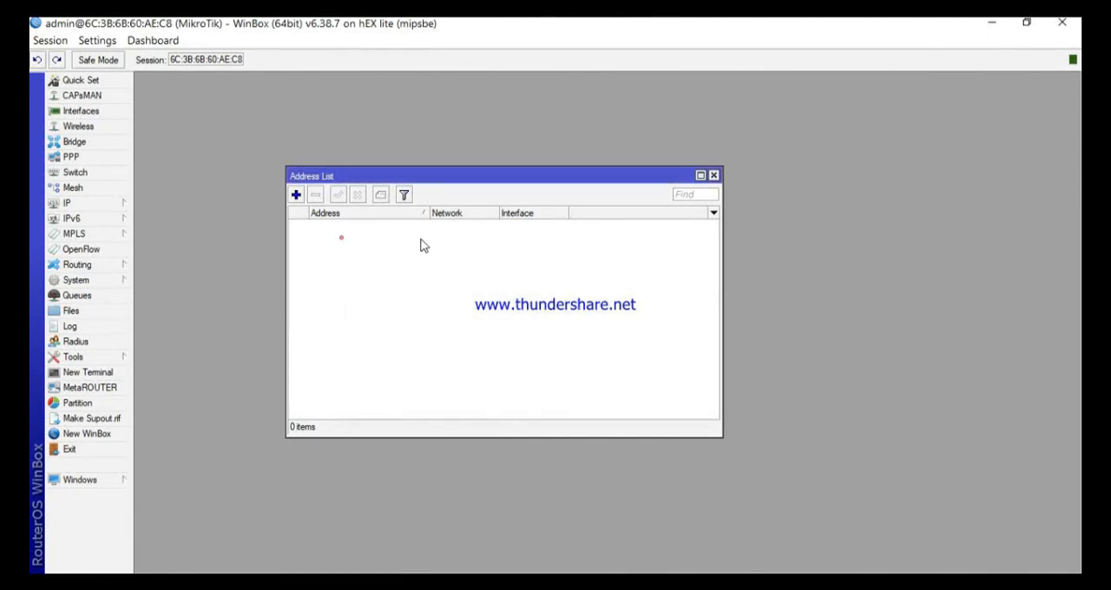
pyautogui.moveTo(652, 177); pyautogui.dragTo(812, 182)
pyautogui.click(434, 260)
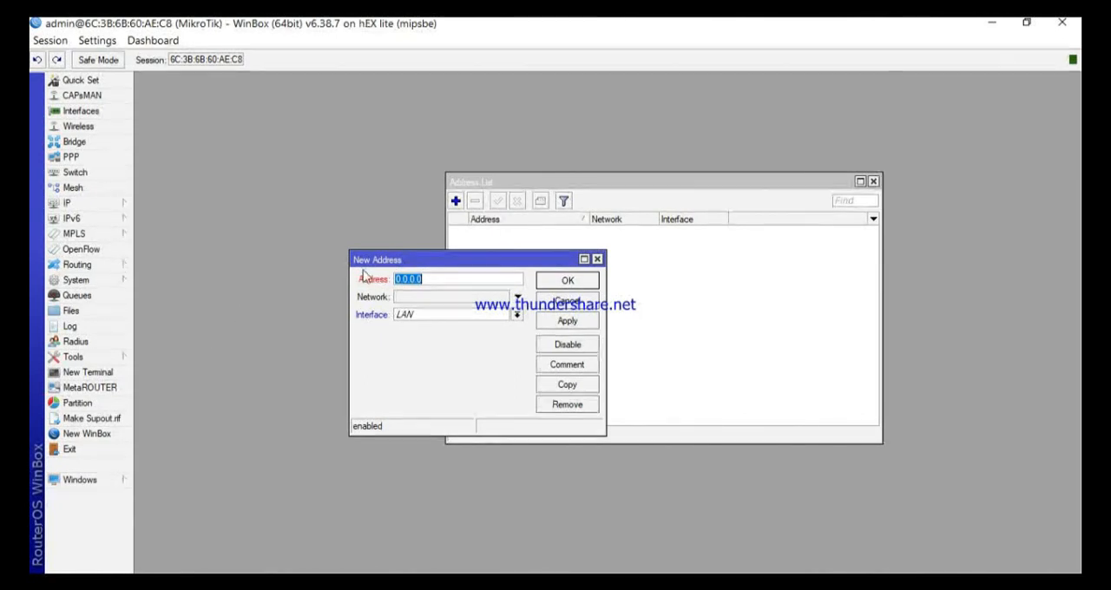
pyautogui.click(449, 279)
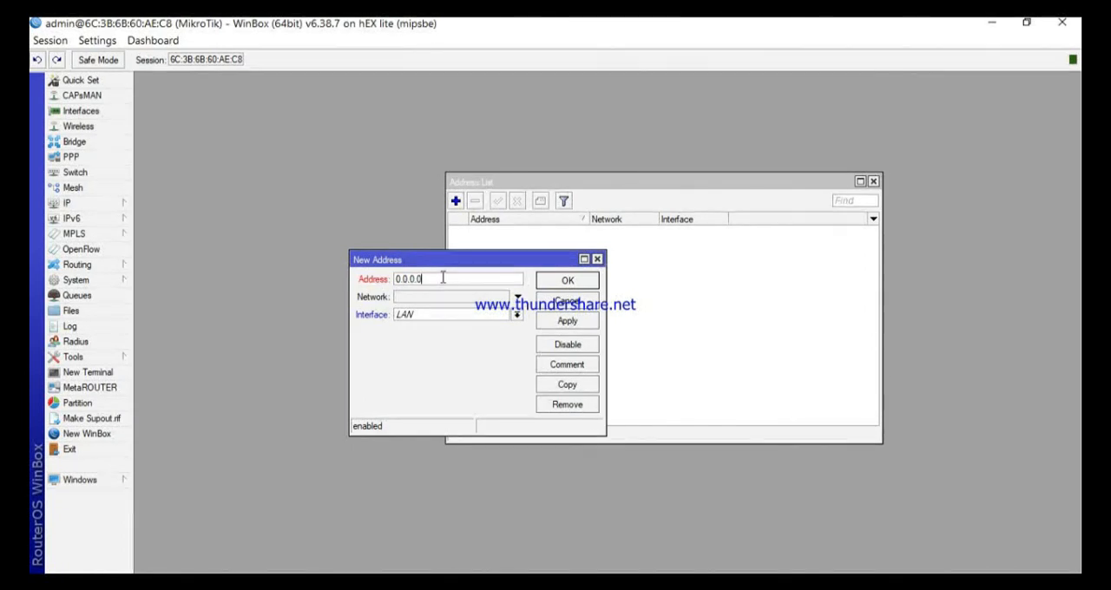
# Step: Switch the new address entry's interface to WAN, review the other interface choices, and return to its address
pyautogui.click(517, 315)
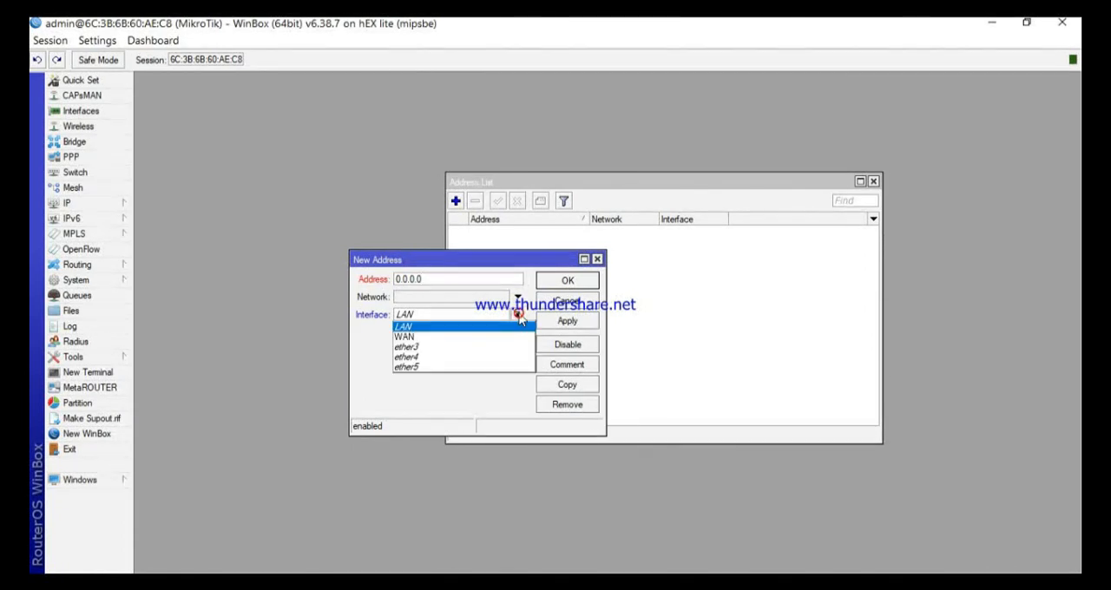
pyautogui.click(475, 338)
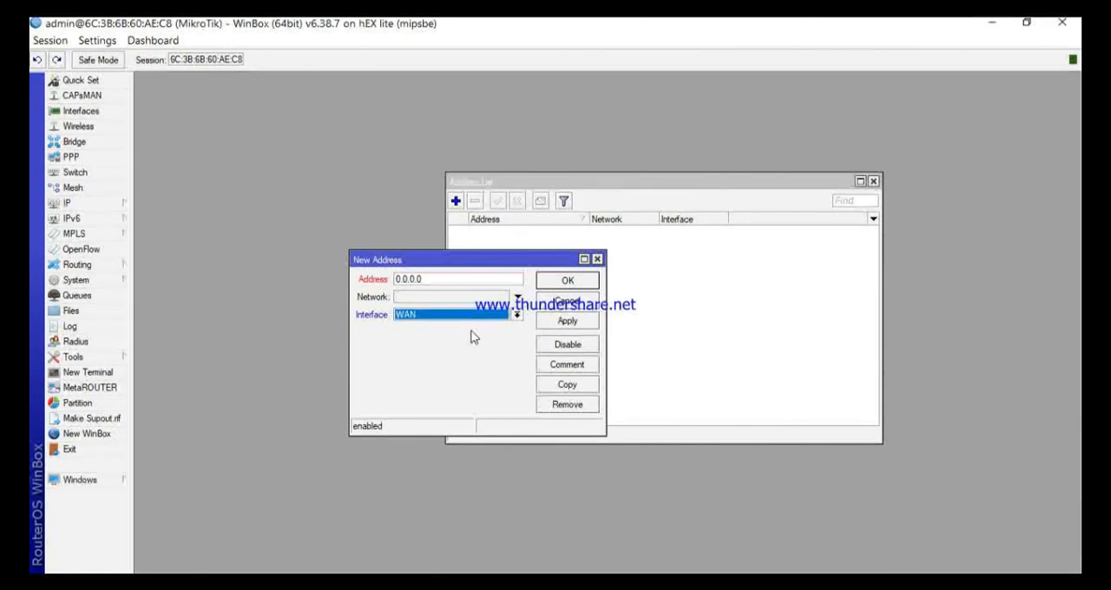
pyautogui.click(517, 315)
pyautogui.click(516, 316)
pyautogui.click(516, 316)
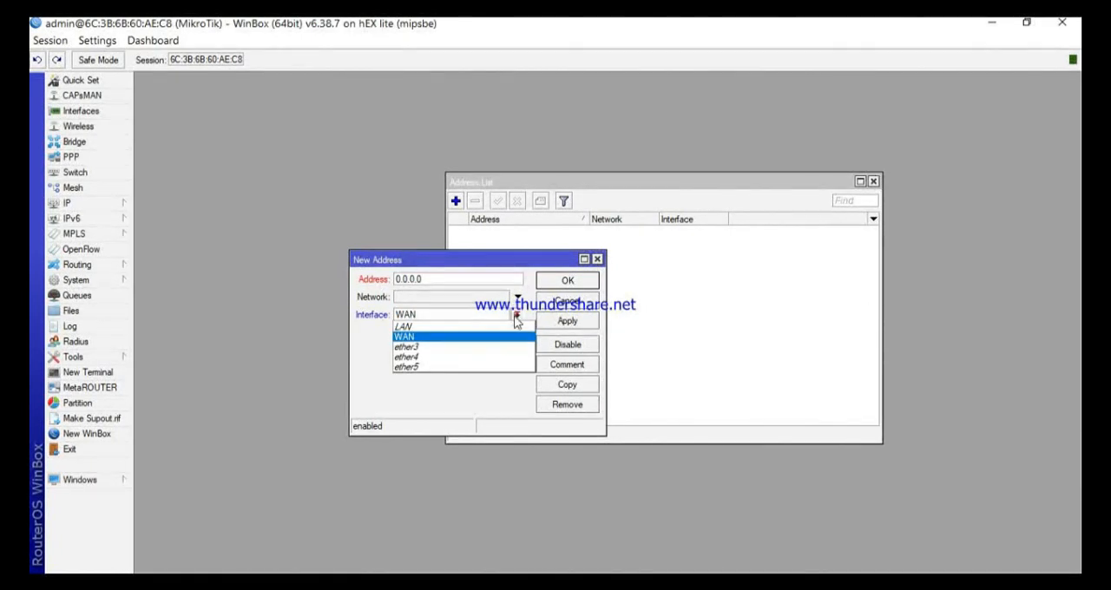
pyautogui.click(517, 316)
pyautogui.click(501, 278)
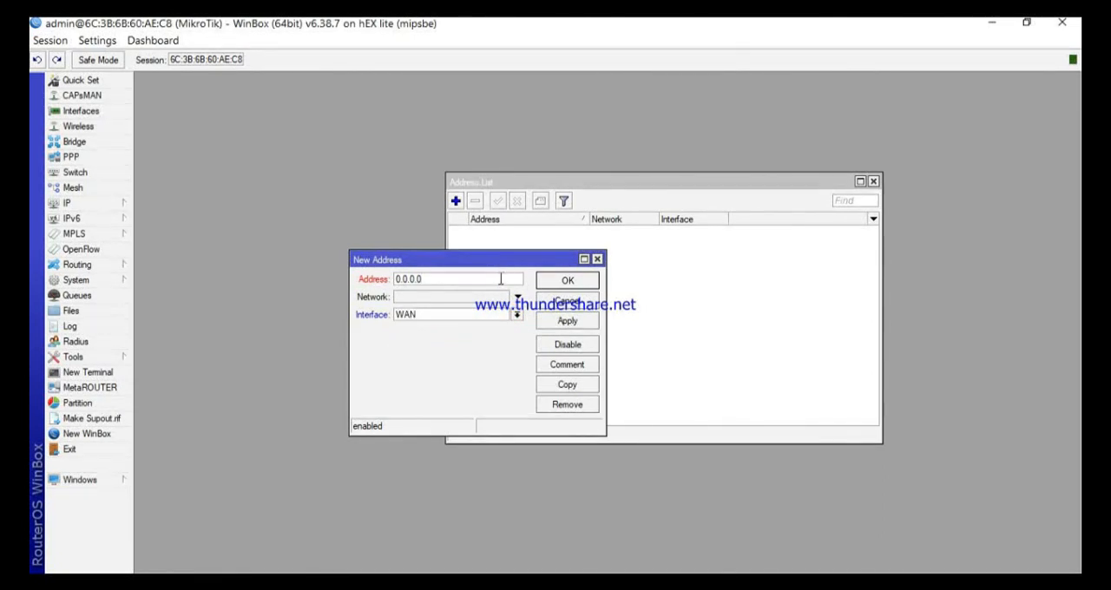
# Step: Set the new address entry's interface back to LAN and close the entry without saving it
pyautogui.click(516, 316)
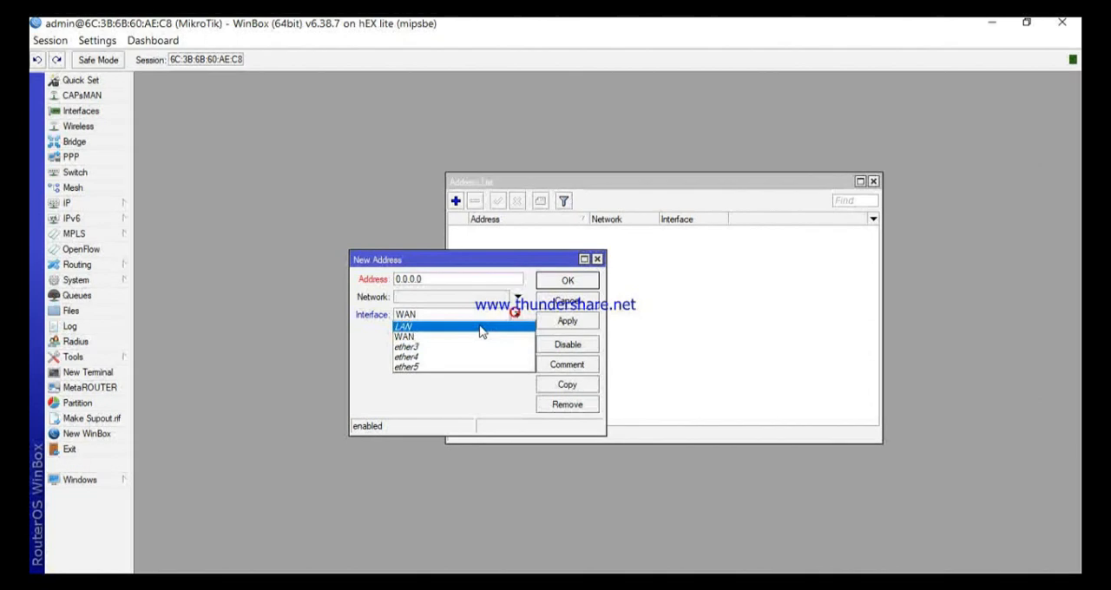
pyautogui.click(459, 328)
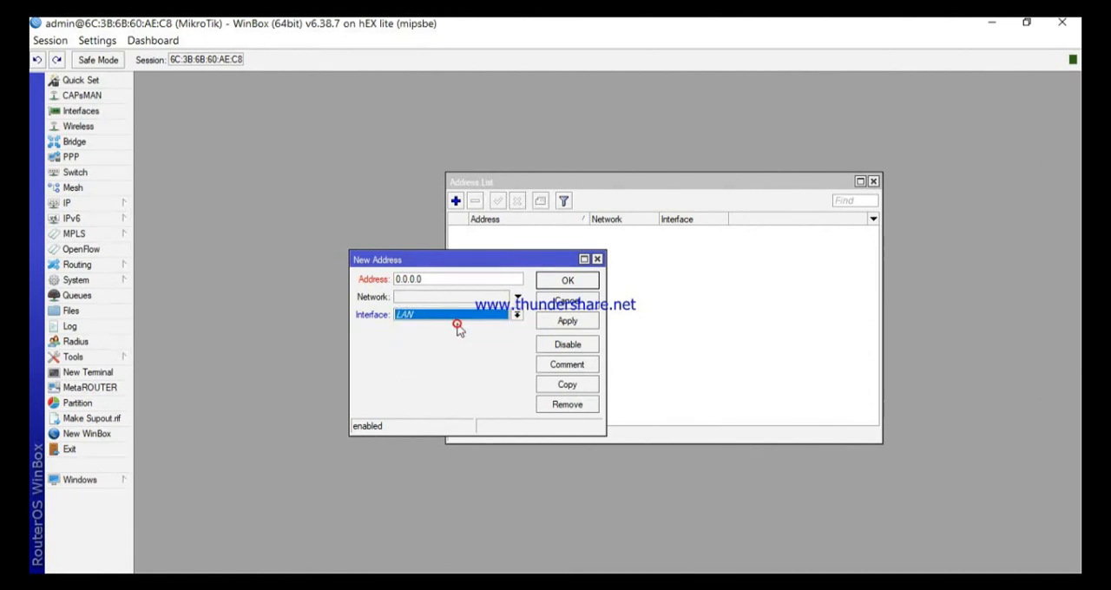
pyautogui.click(598, 259)
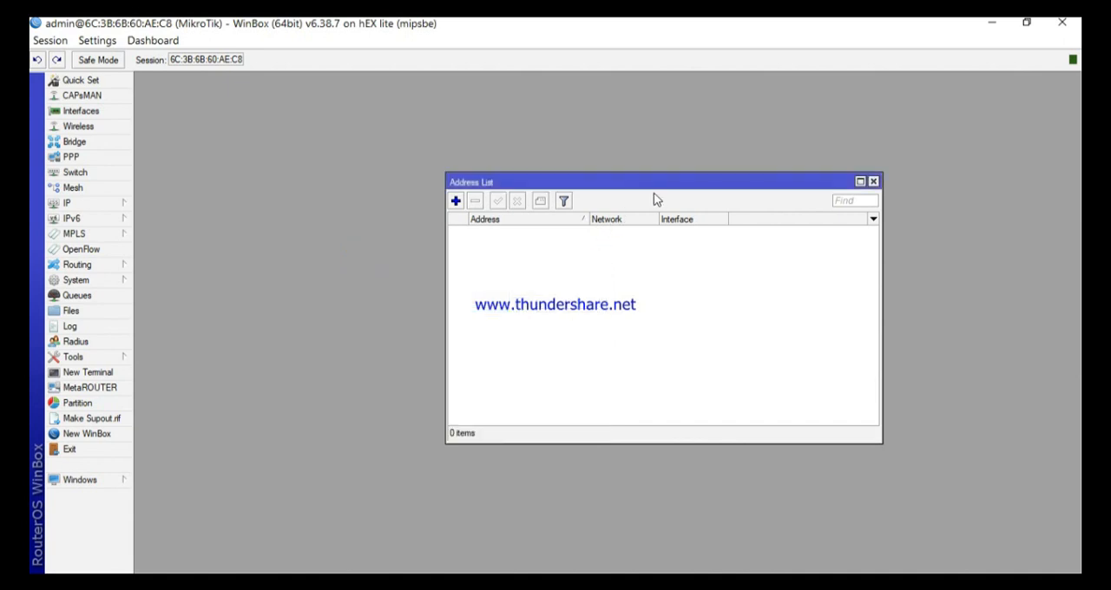
# Step: Move the address list aside and close it, and briefly view the active PPP connections
pyautogui.moveTo(651, 186); pyautogui.dragTo(487, 156)
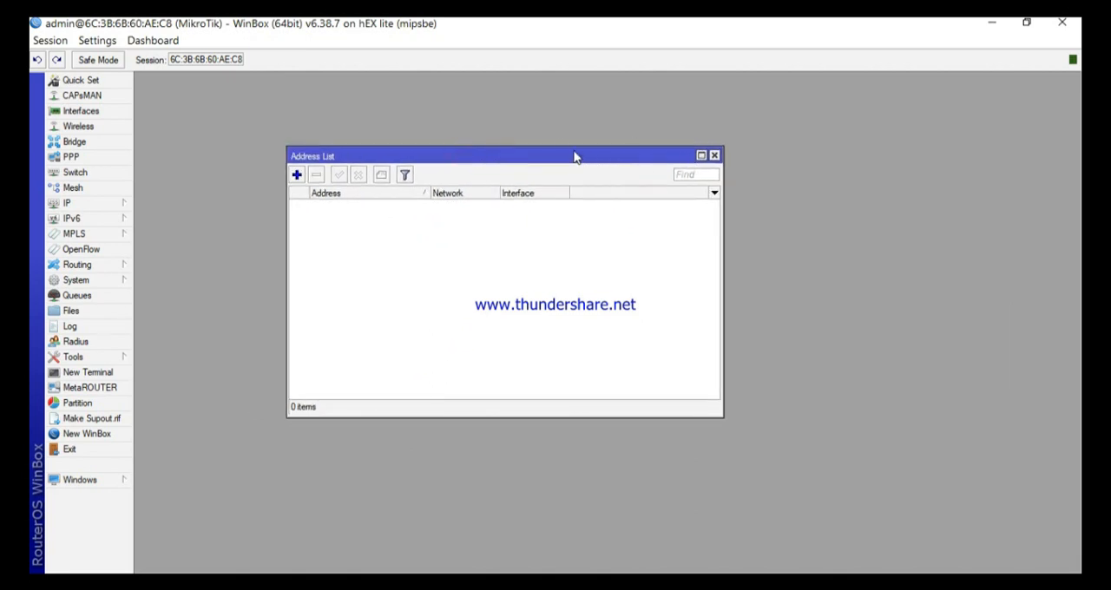
pyautogui.moveTo(573, 157); pyautogui.dragTo(534, 147)
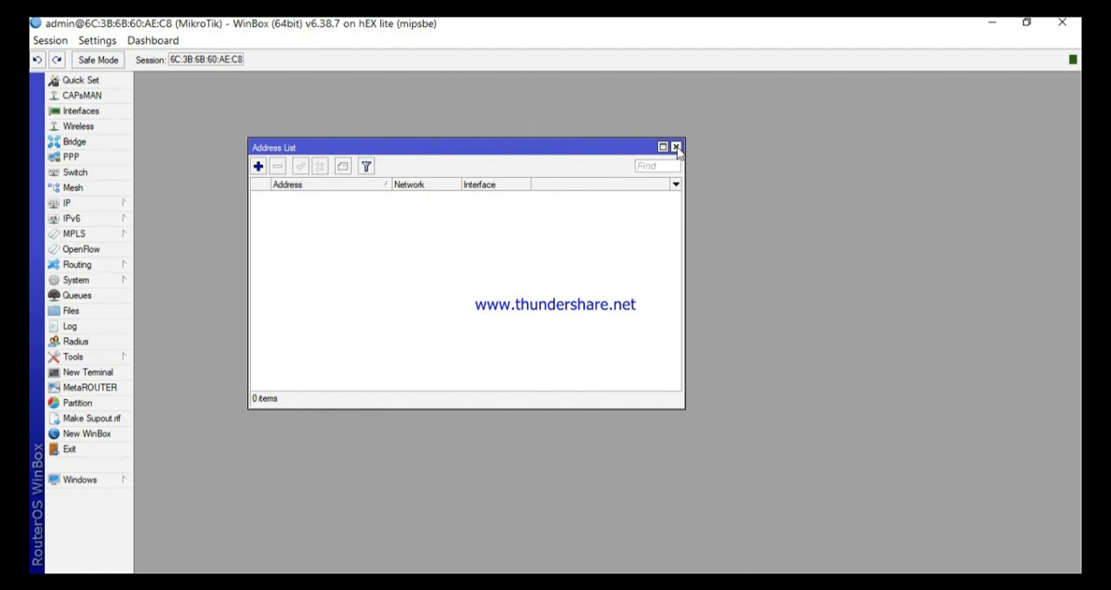
pyautogui.click(676, 147)
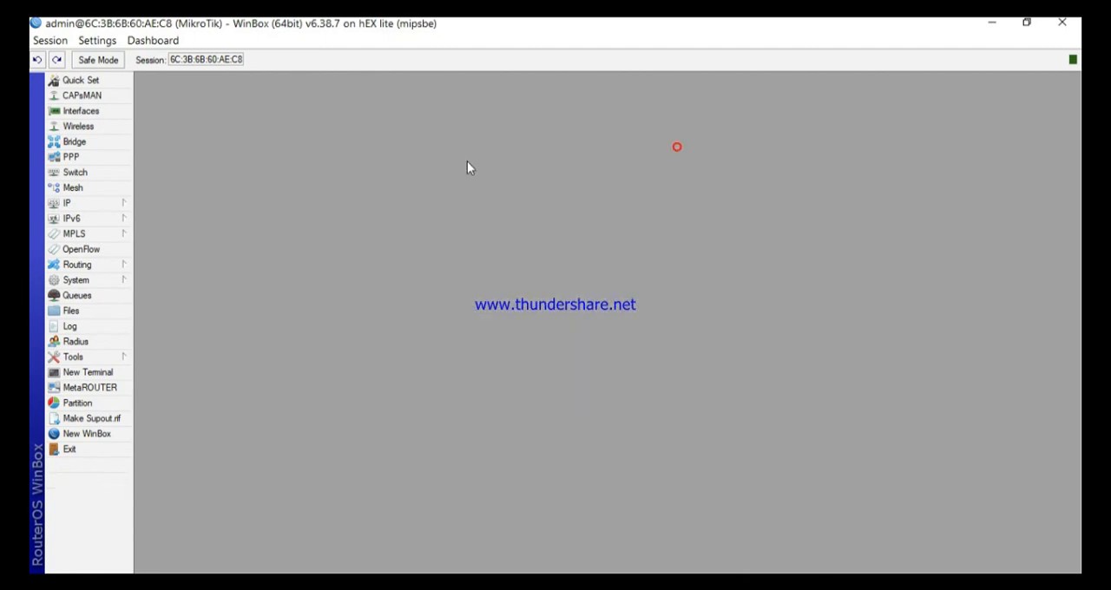
pyautogui.click(71, 157)
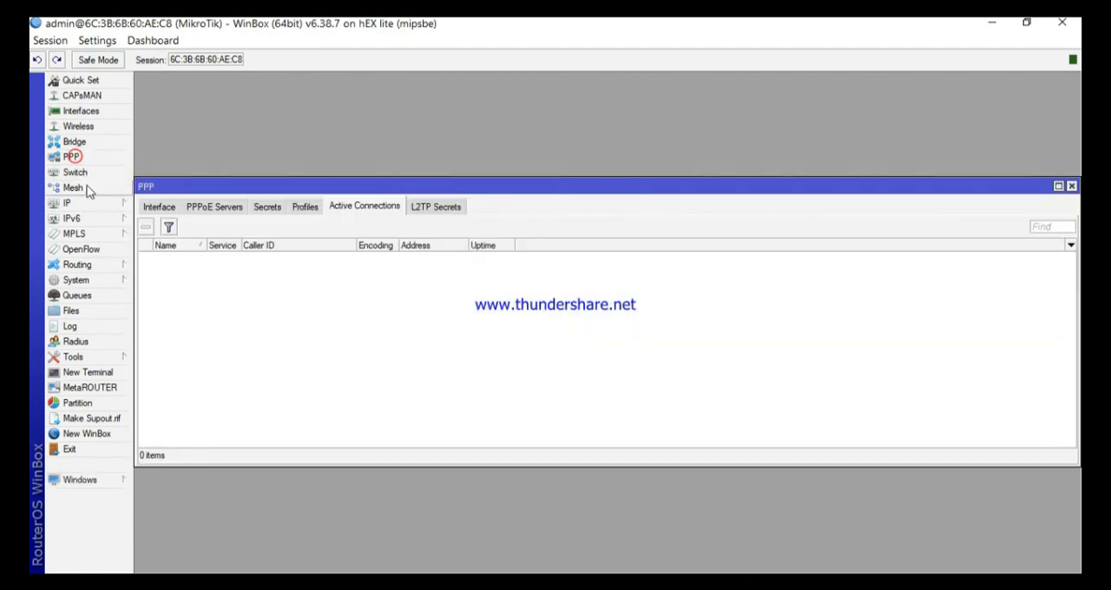
pyautogui.click(1070, 187)
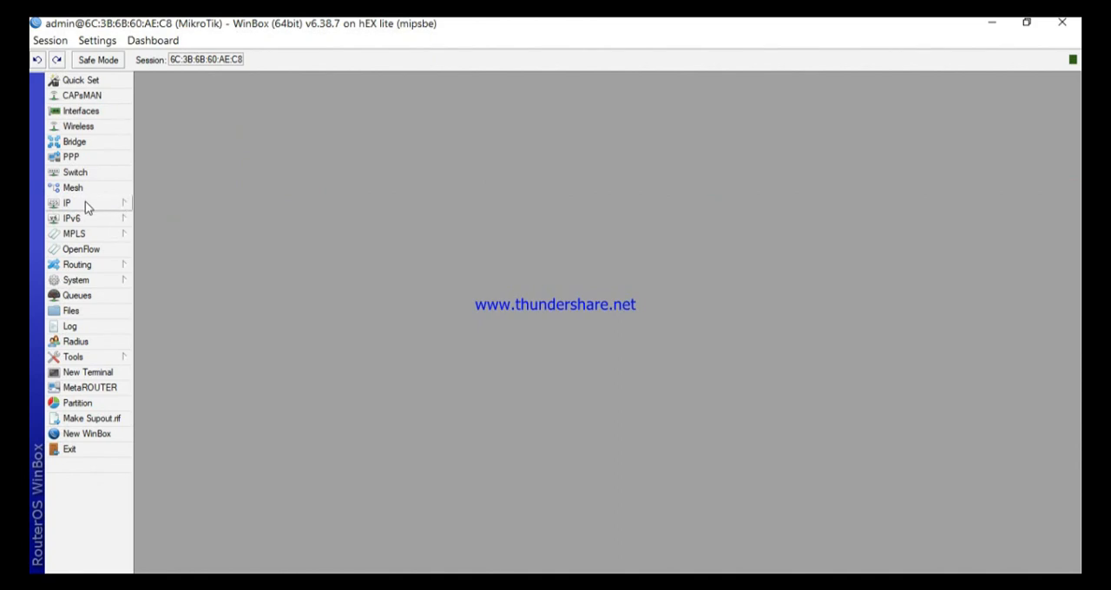
# Step: Open the router's IP DNS settings, move the dialog aside, and enable the first DNS server entry
pyautogui.click(86, 202)
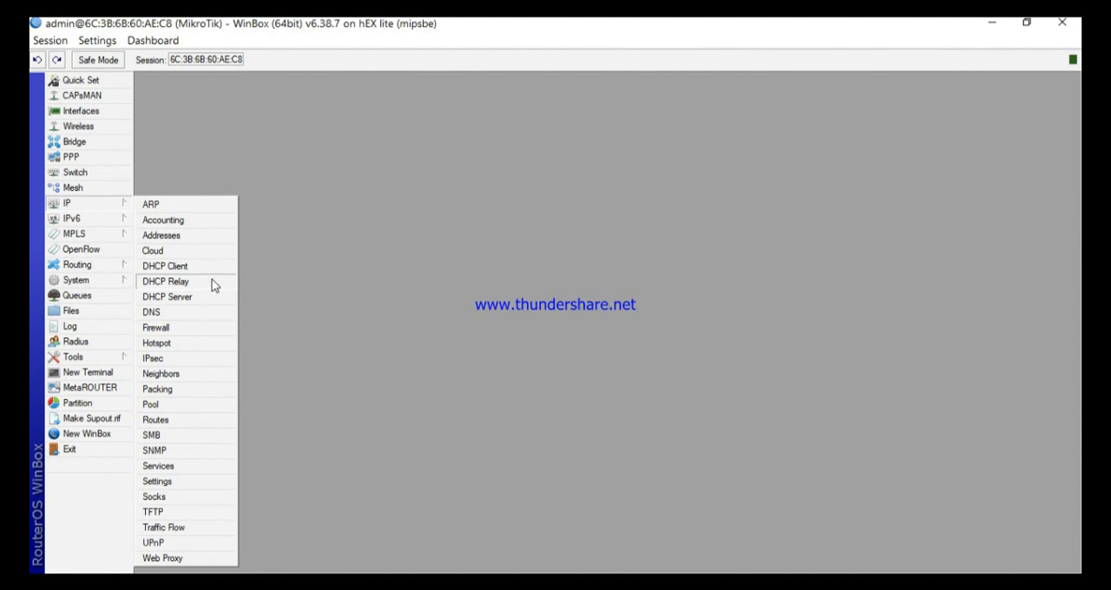
pyautogui.click(189, 311)
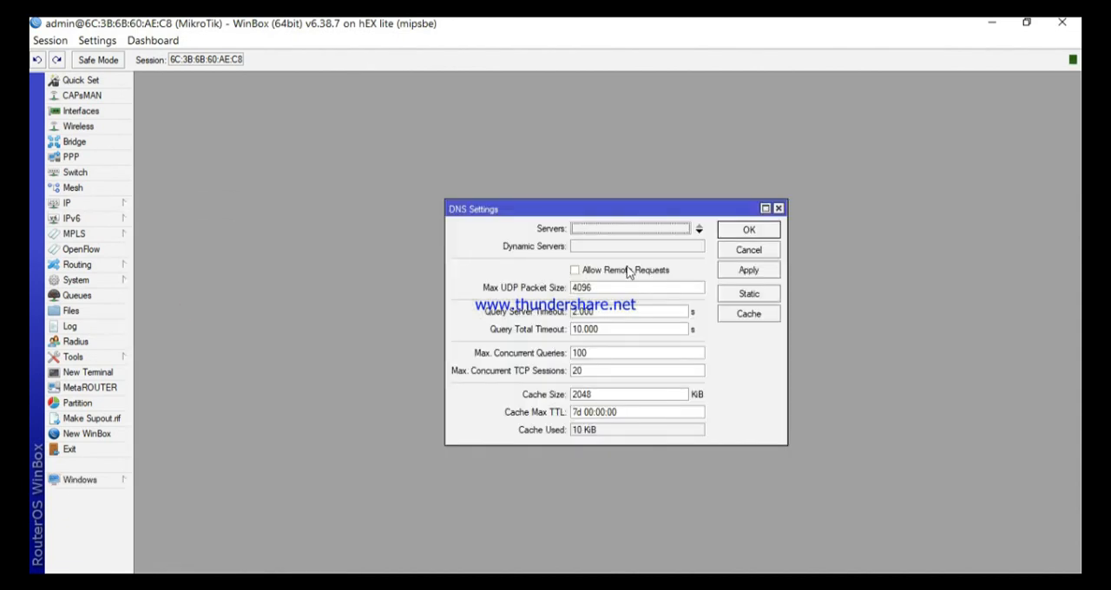
pyautogui.moveTo(656, 213); pyautogui.dragTo(568, 171)
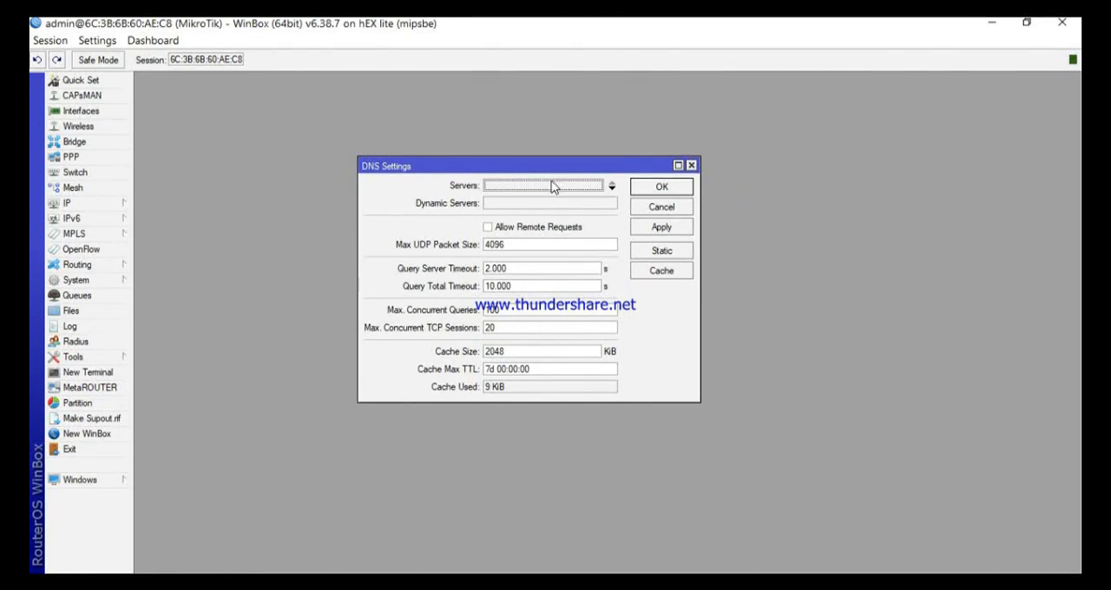
pyautogui.click(583, 187)
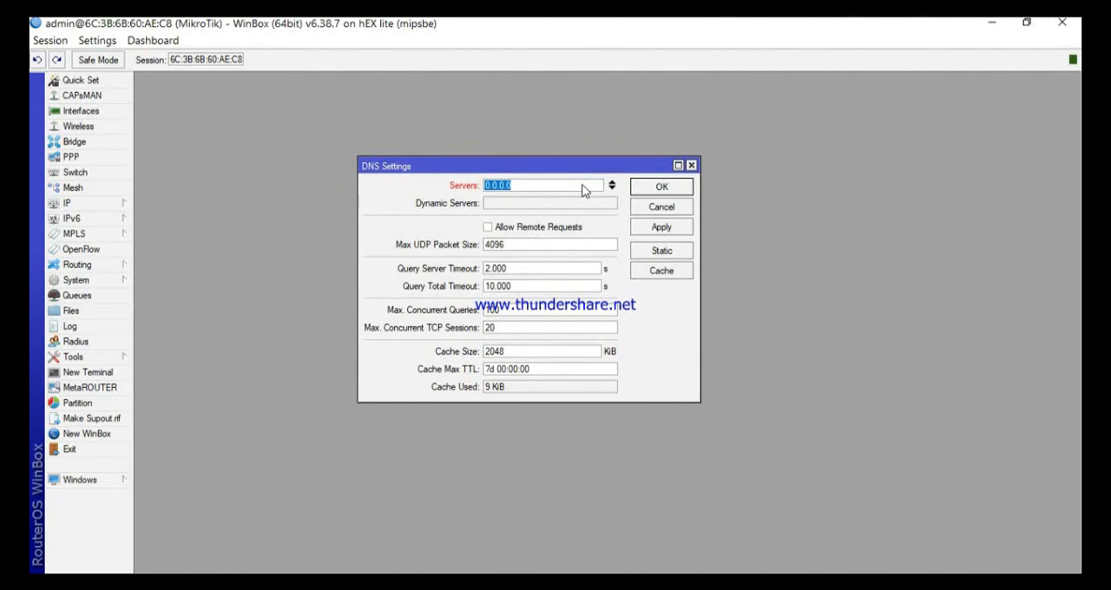
# Step: Select the placeholder address of the first DNS server and move the DNS settings dialog slightly
pyautogui.click(567, 185)
pyautogui.doubleClick(534, 184)
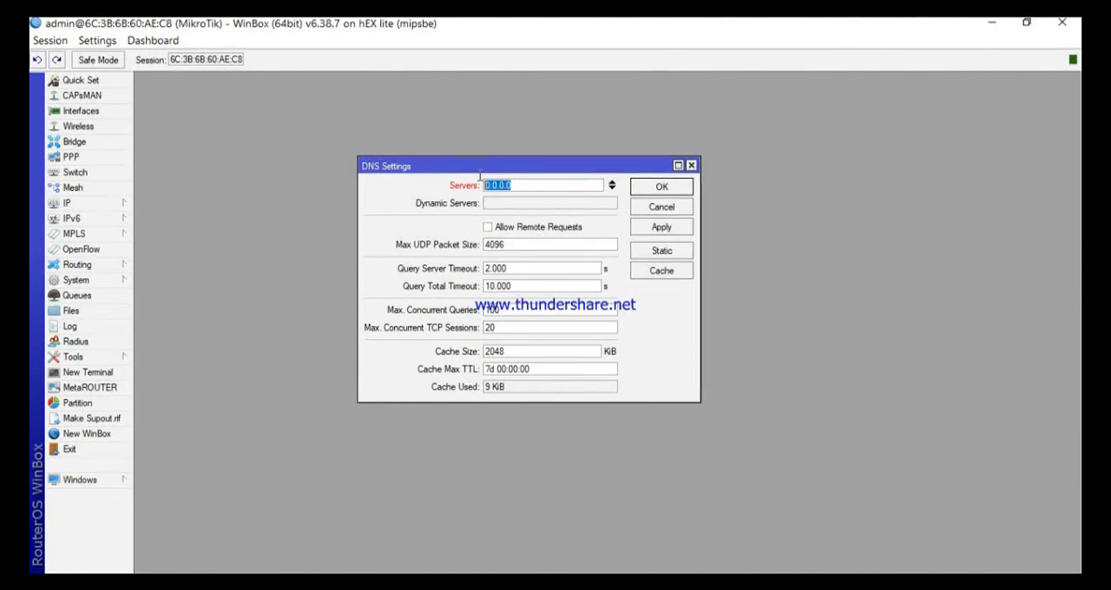
pyautogui.click(541, 184)
pyautogui.moveTo(554, 184); pyautogui.dragTo(482, 184)
pyautogui.click(509, 186)
pyautogui.click(542, 186)
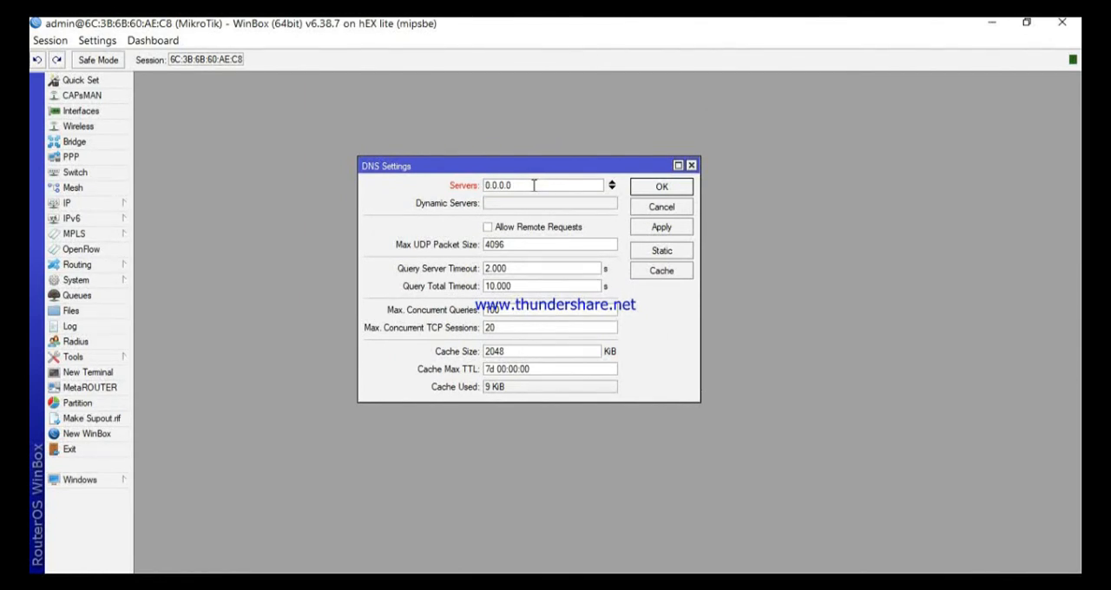
pyautogui.moveTo(533, 185); pyautogui.dragTo(464, 188)
pyautogui.click(524, 183)
pyautogui.moveTo(555, 169)
pyautogui.mouseDown()
pyautogui.moveTo(544, 153)
pyautogui.moveTo(560, 159)
pyautogui.mouseUp()
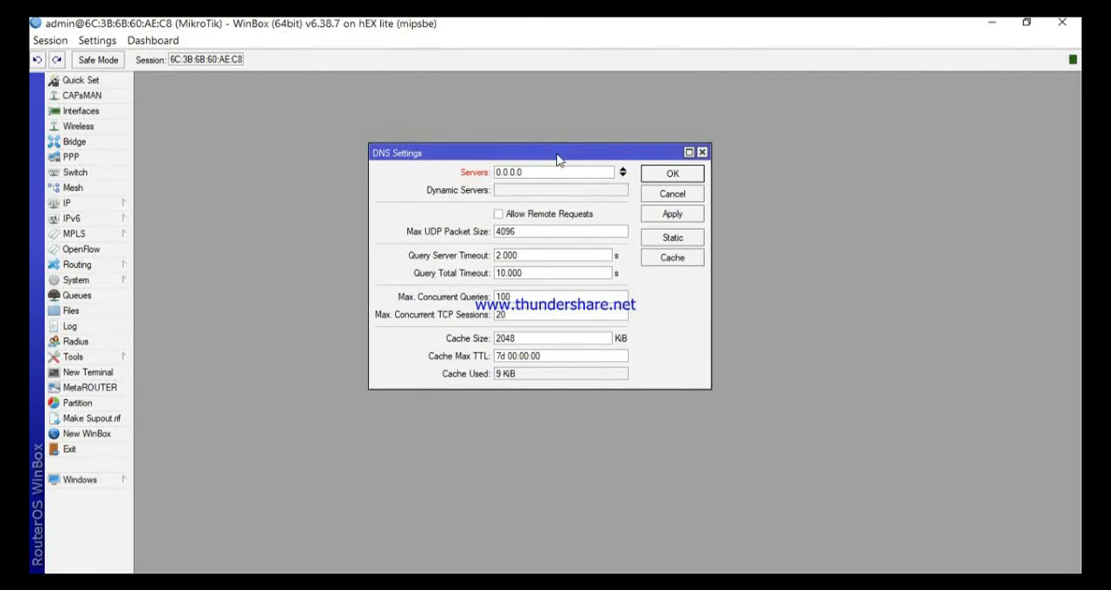
# Step: Add three more DNS server entries and cancel the DNS settings without saving
pyautogui.click(624, 176)
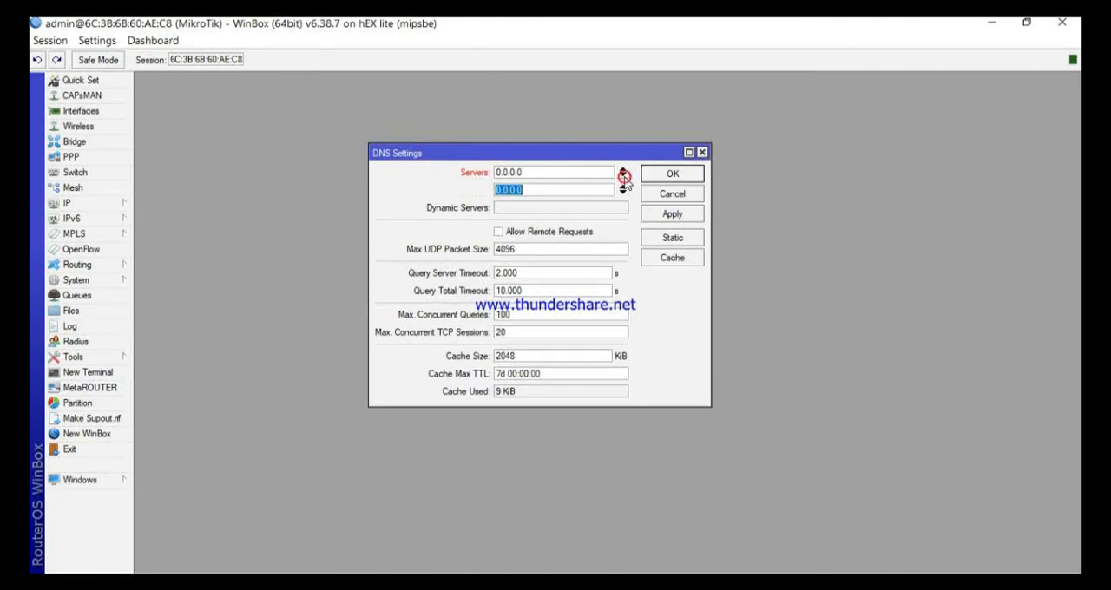
pyautogui.click(623, 176)
pyautogui.click(624, 176)
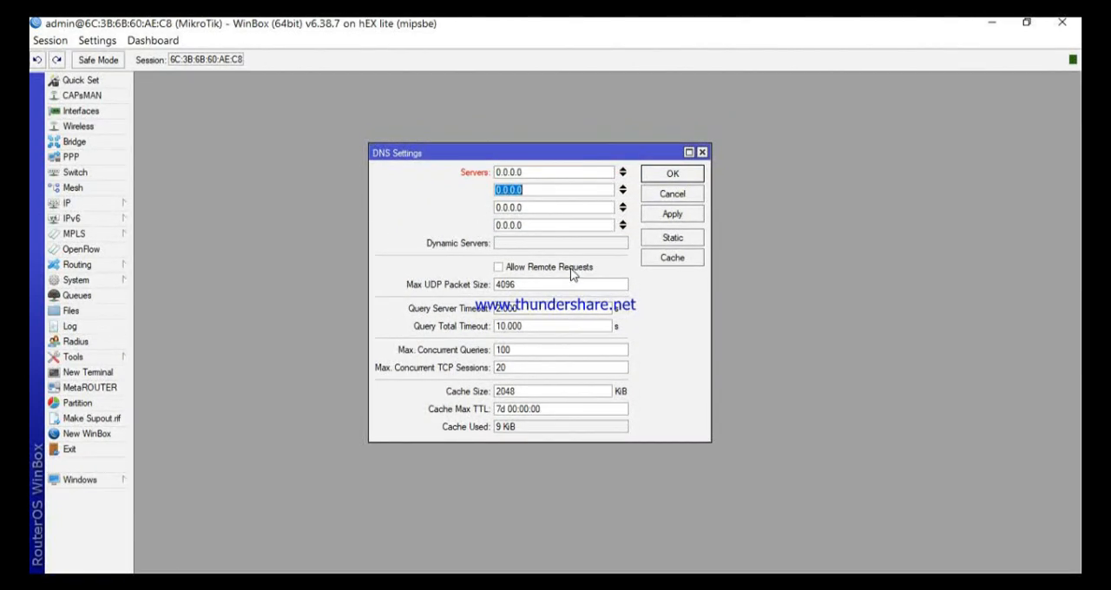
pyautogui.click(673, 194)
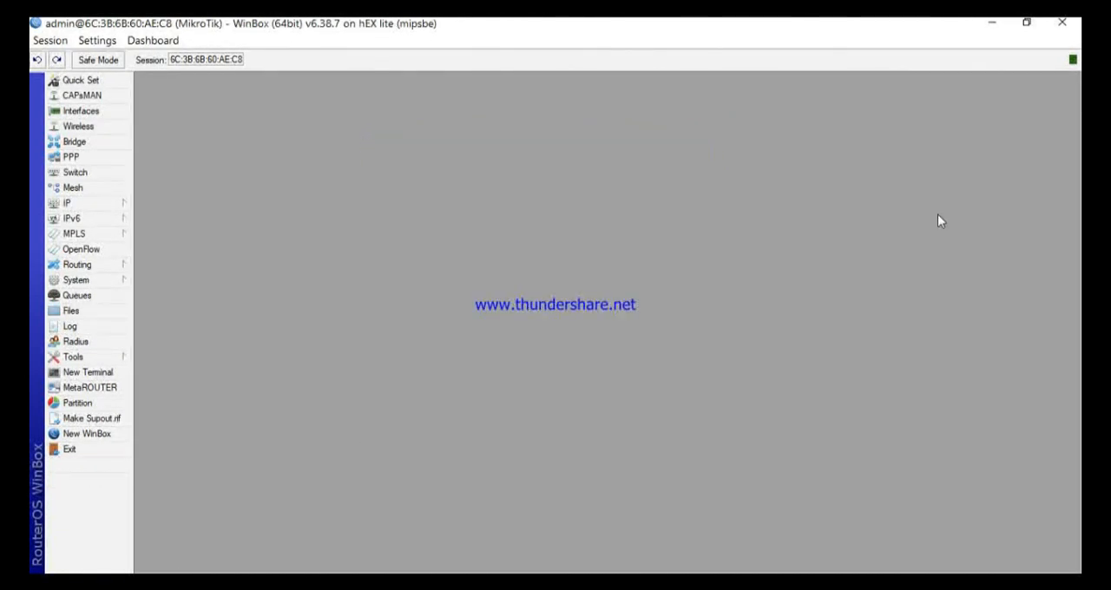